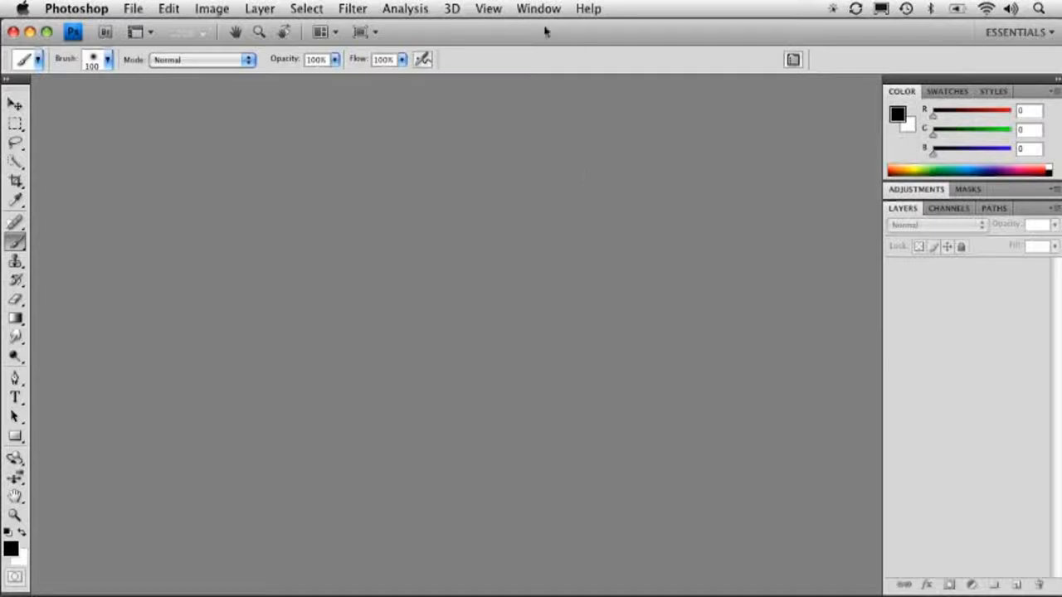
- Open the General preferences and reposition the dialog slightly
left_click(174, 8)
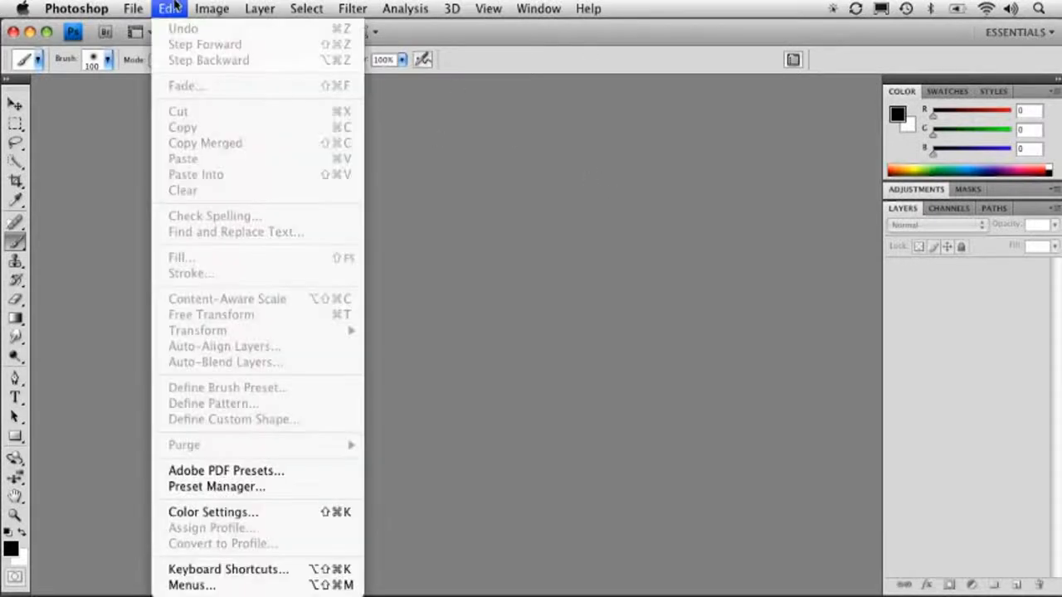
left_click(69, 129)
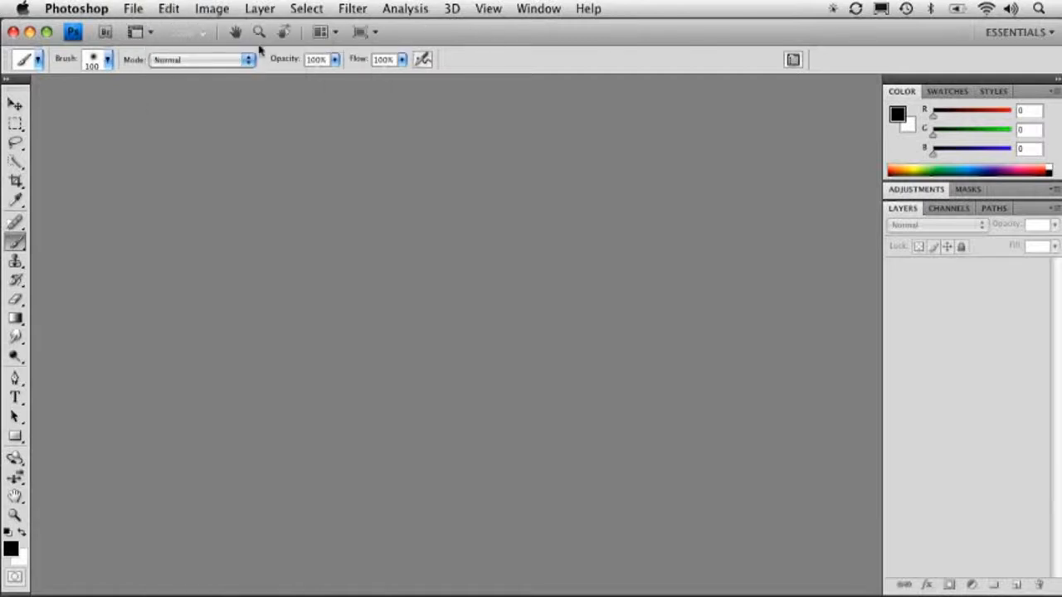
left_click(81, 10)
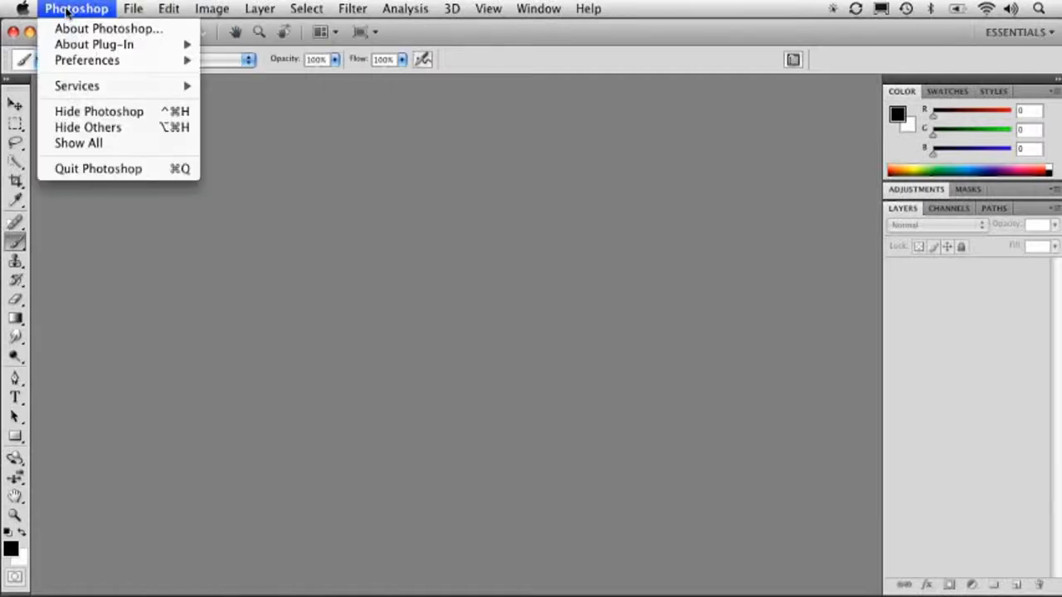
mouse_move(77, 65)
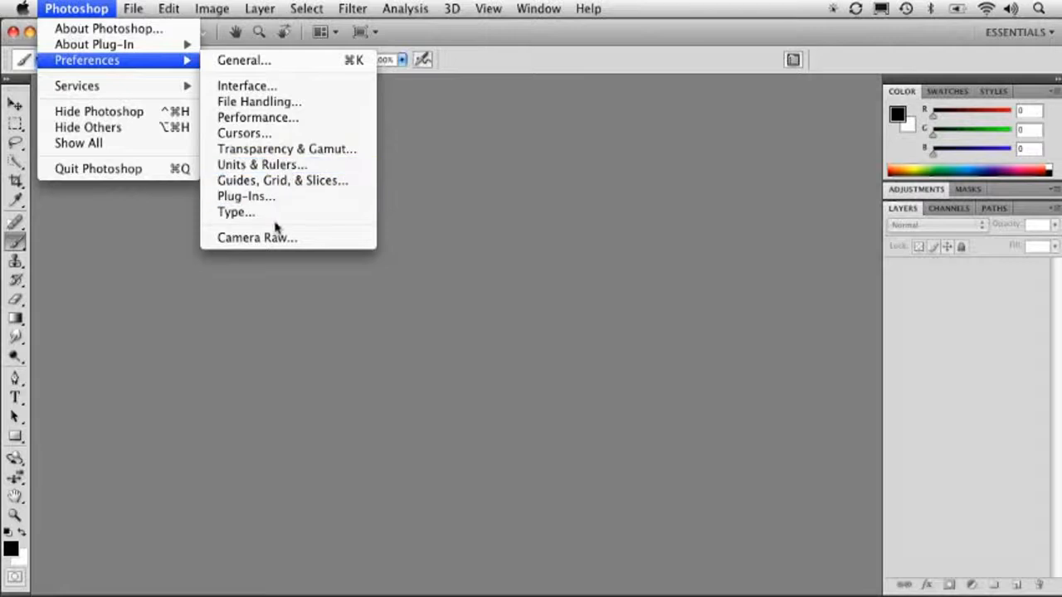
left_click(331, 61)
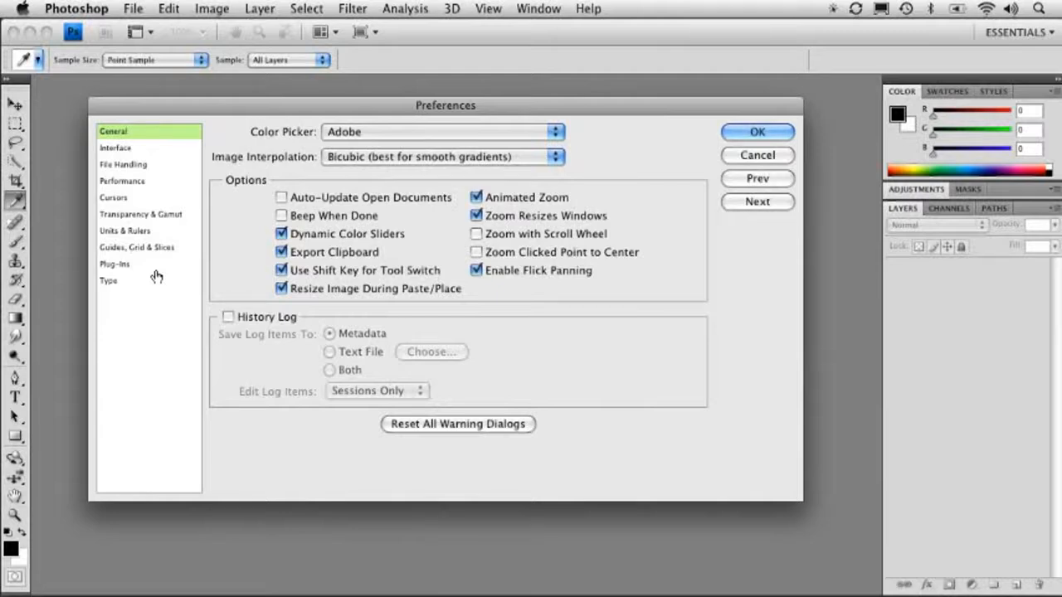
left_click_drag(402, 108, 404, 107)
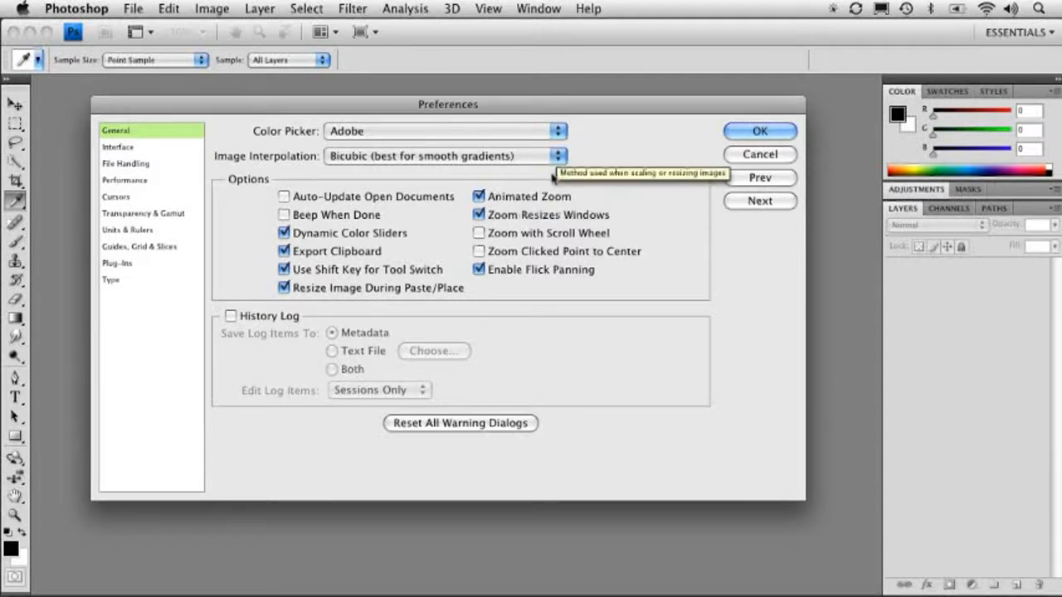
left_click_drag(601, 105, 608, 104)
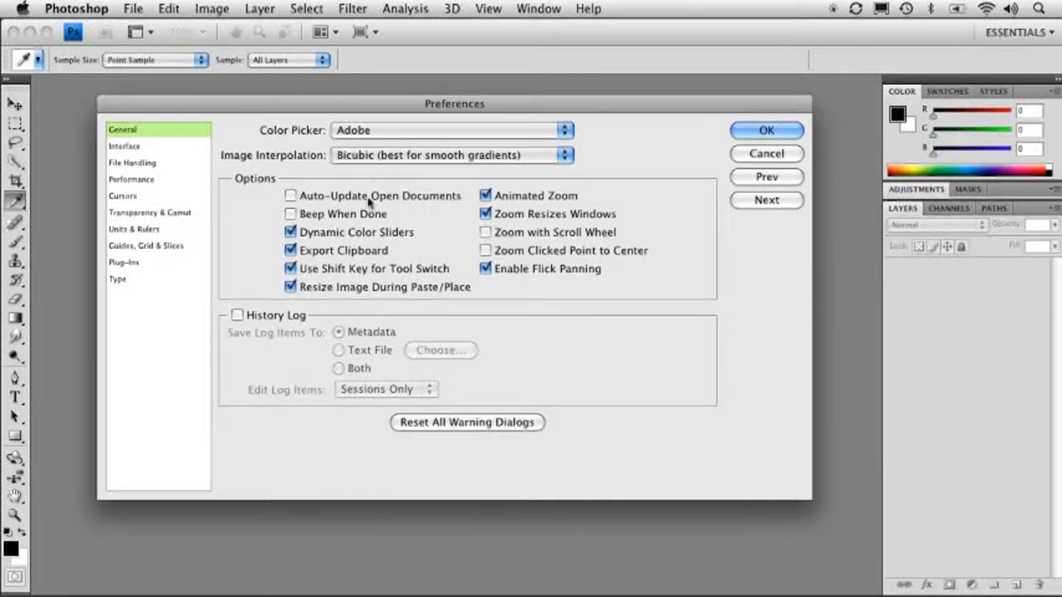
left_click_drag(351, 104, 364, 110)
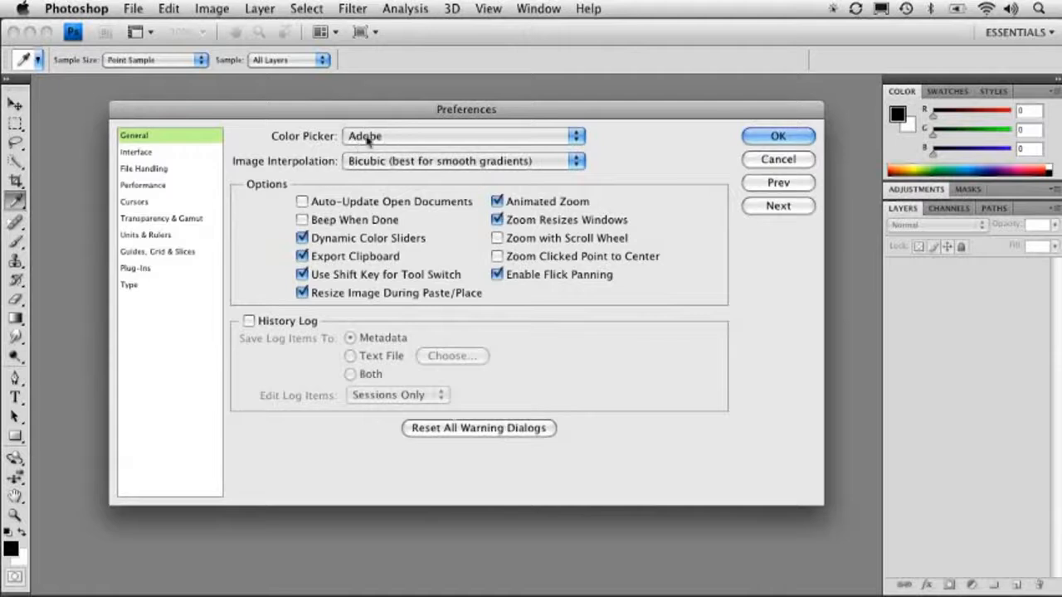
- Review the Color Picker and Image Interpolation choices in the General preferences, and look over the Interface preferences
left_click(371, 137)
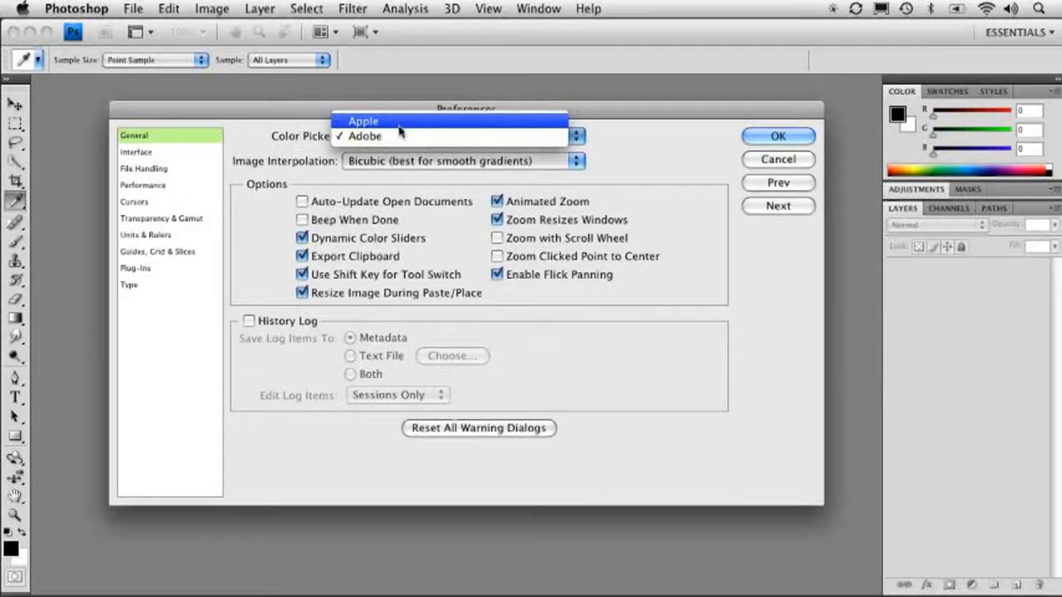
left_click(271, 161)
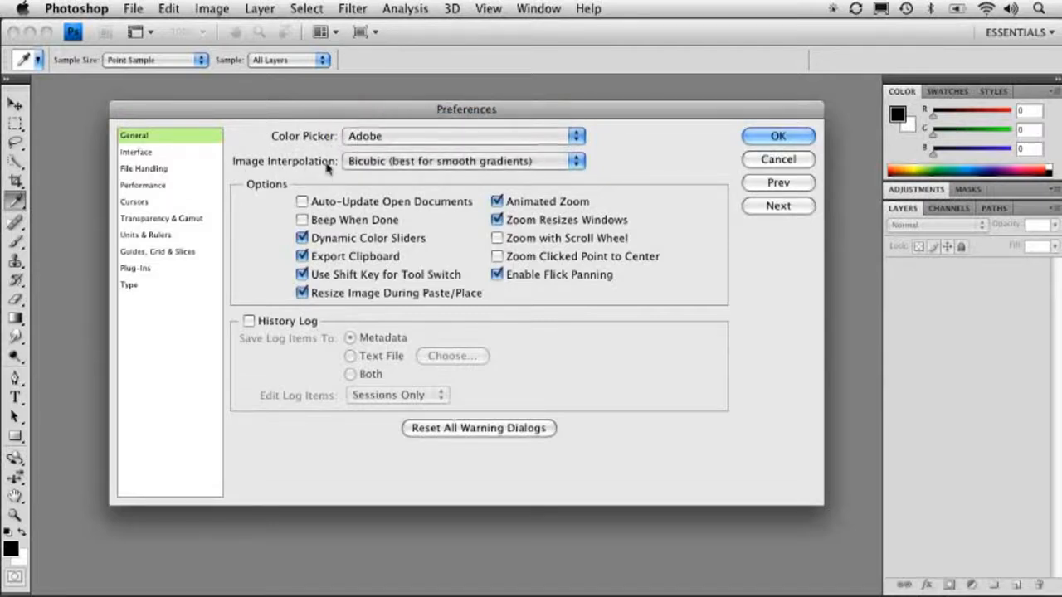
left_click(435, 163)
left_click(376, 165)
left_click(187, 153)
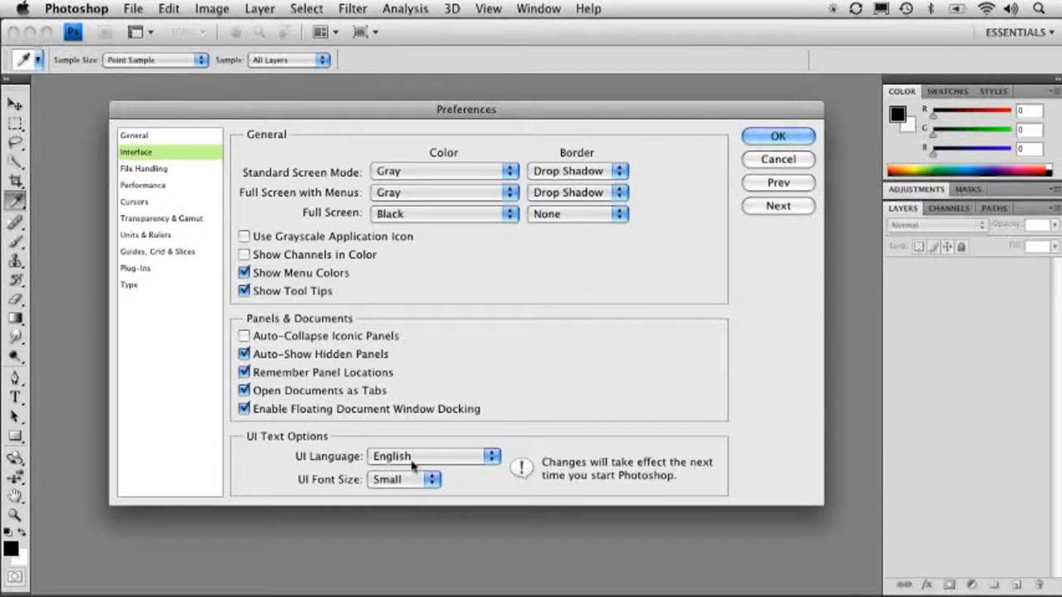
- Examine the Image Previews saving choices in the File Handling preferences and look through the Camera Raw preferences
left_click(164, 170)
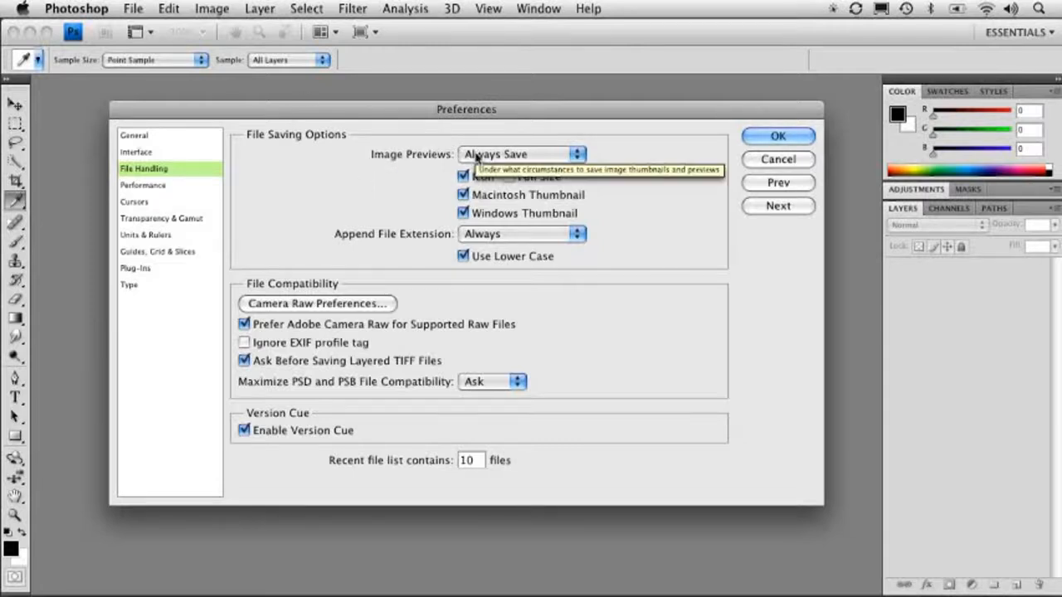
left_click(507, 157)
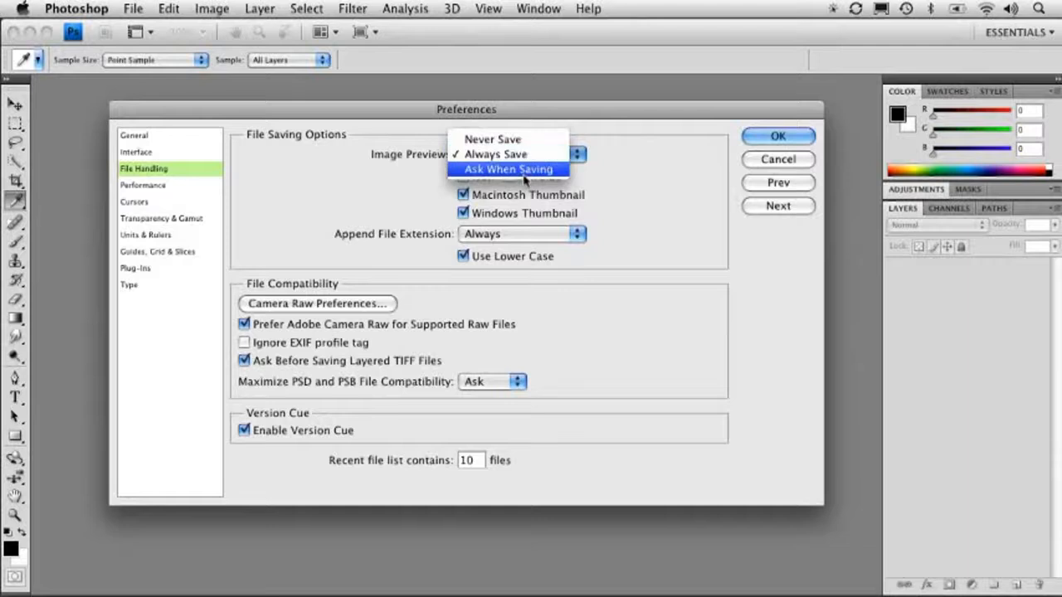
left_click(644, 186)
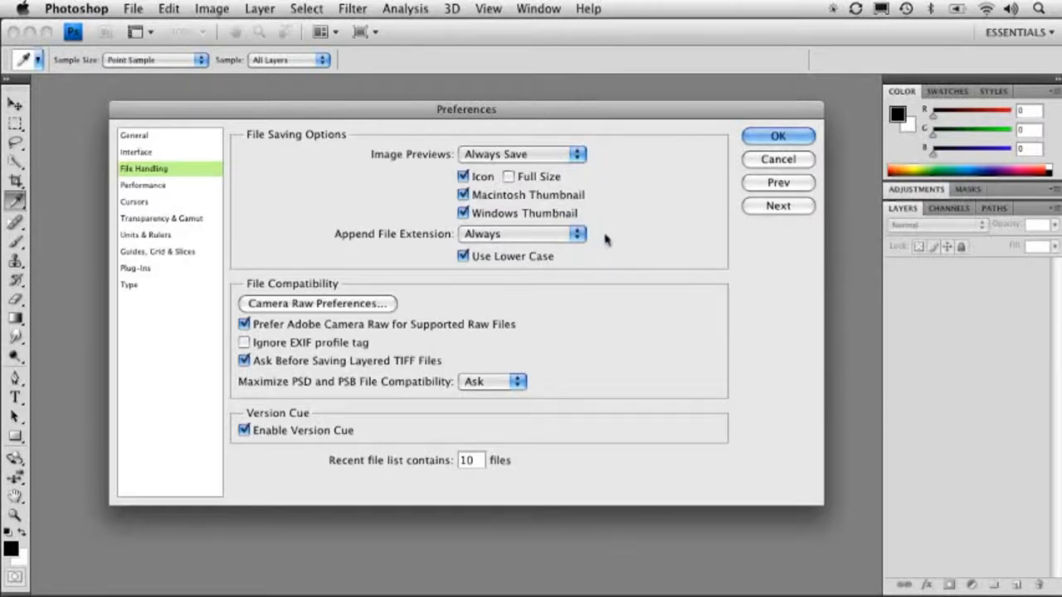
left_click(311, 304)
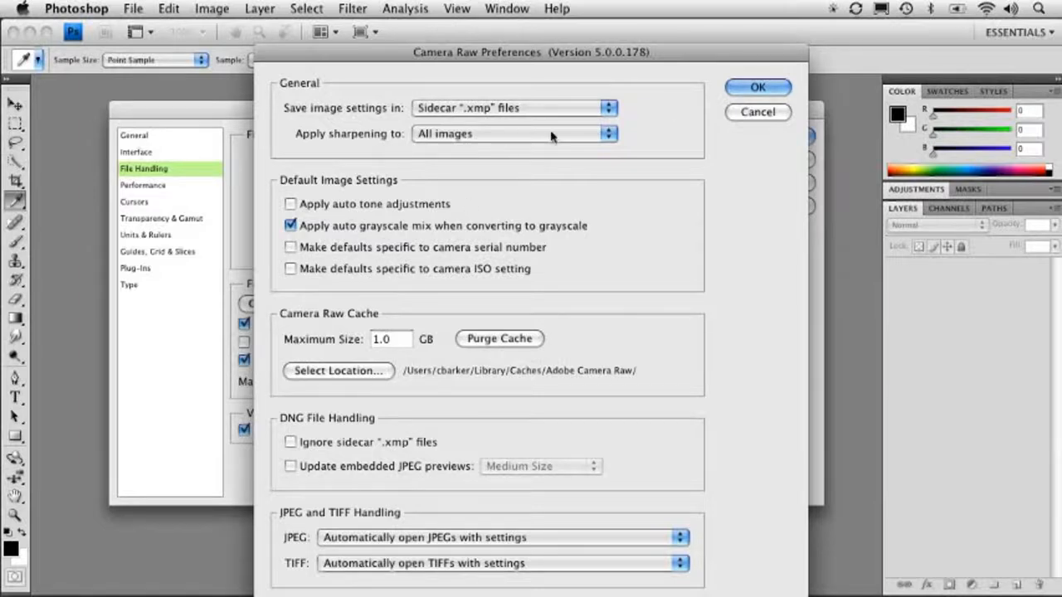
left_click(758, 87)
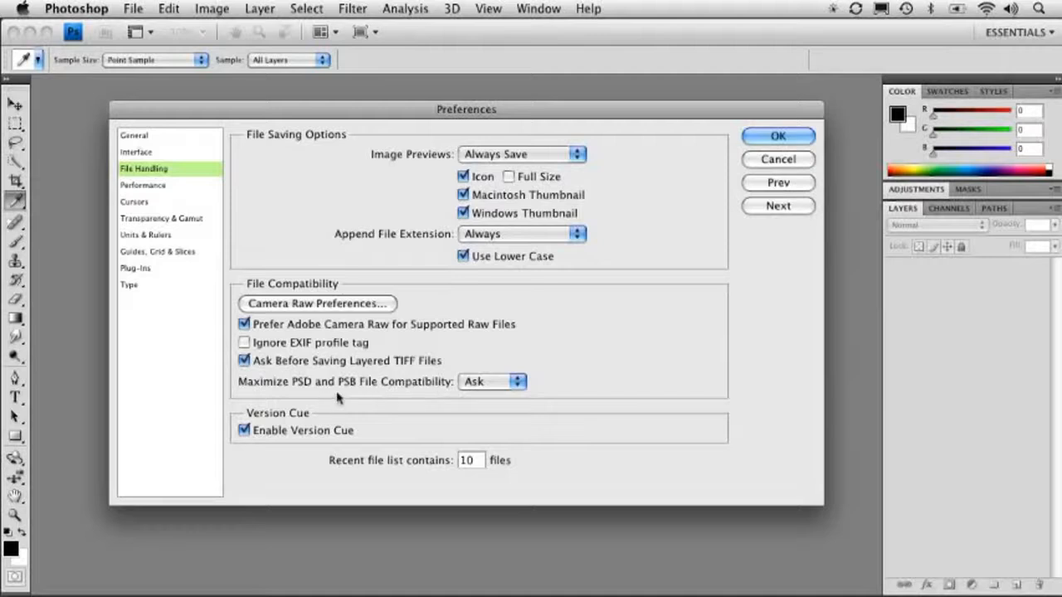
- Examine the available choices for Maximize PSD and PSB File Compatibility in the File Handling preferences
left_click(500, 382)
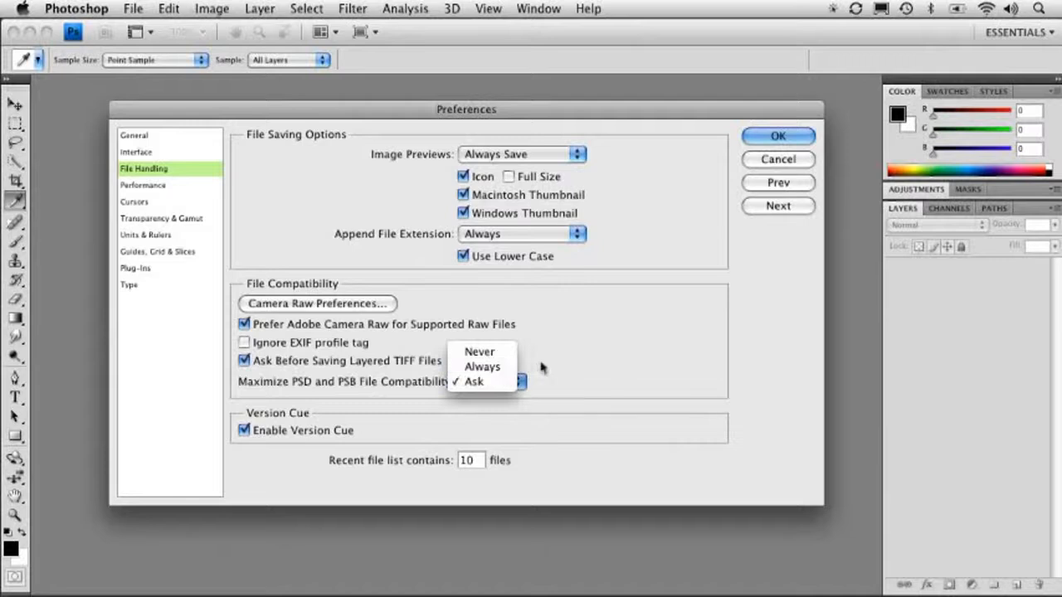
left_click(558, 390)
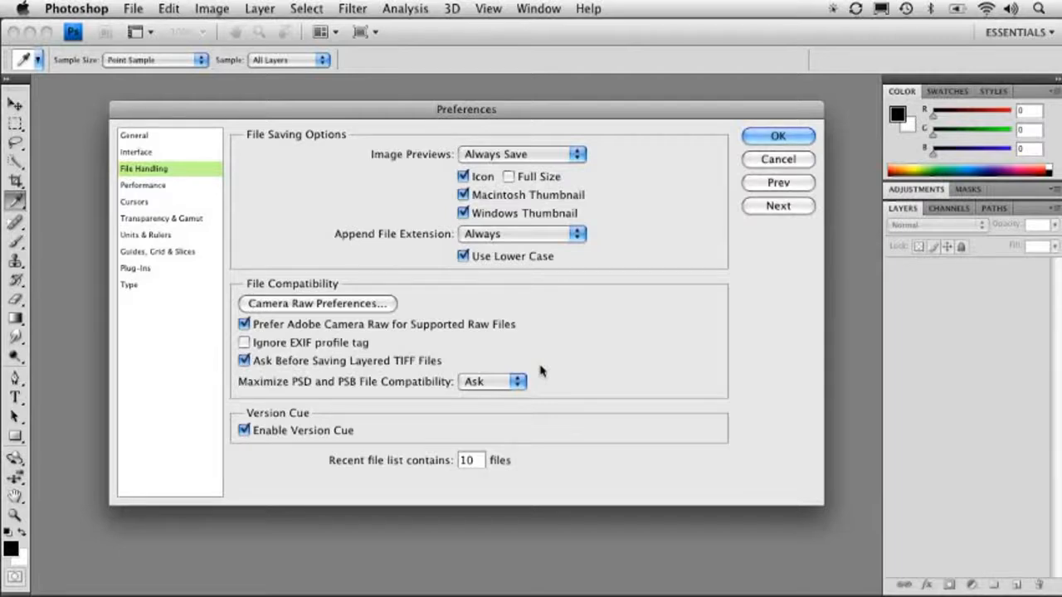
left_click(499, 381)
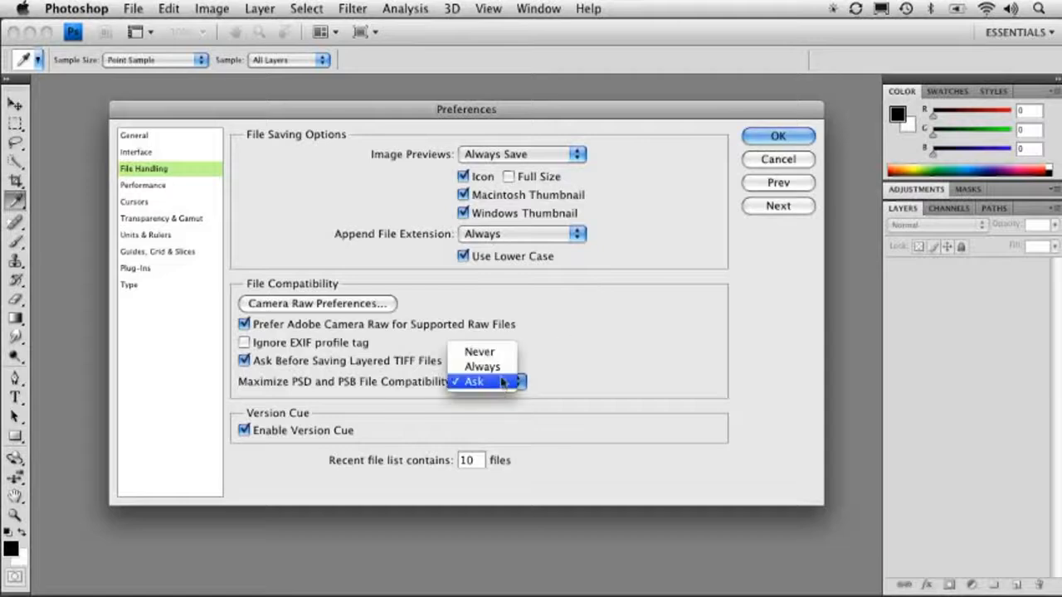
left_click(557, 367)
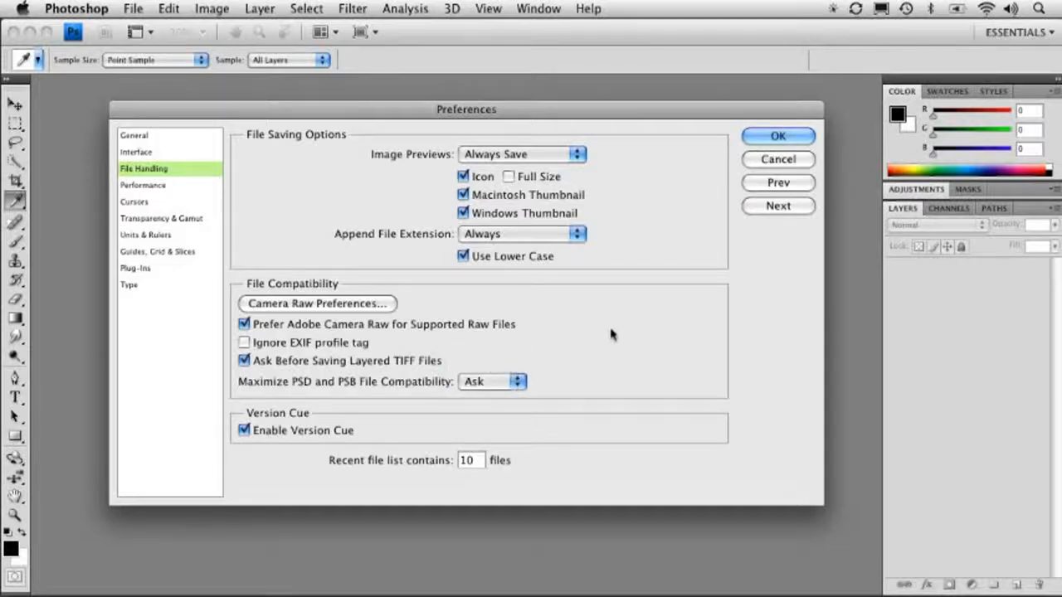
left_click(503, 383)
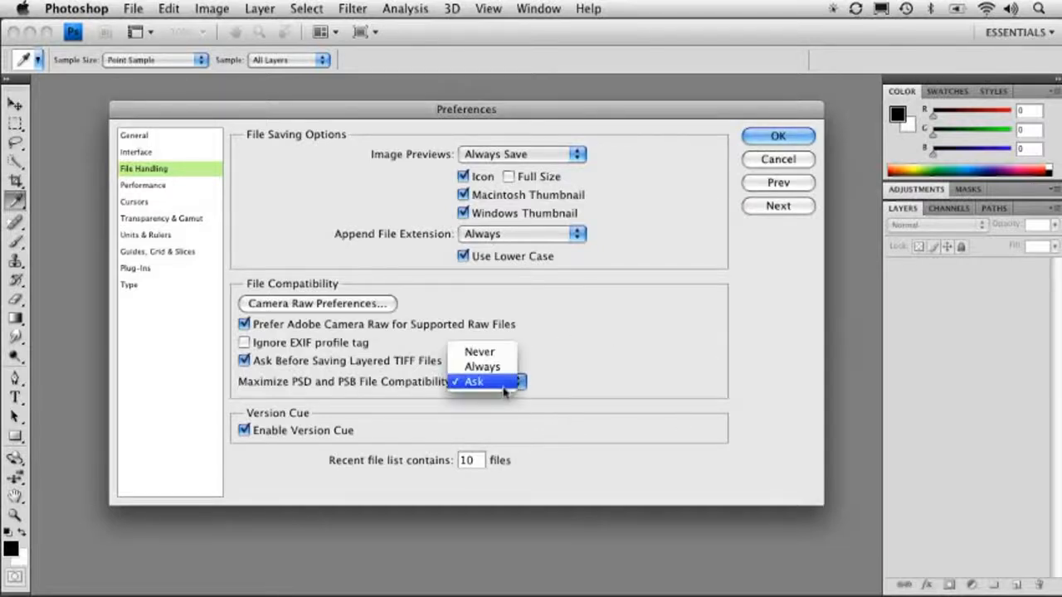
left_click(679, 340)
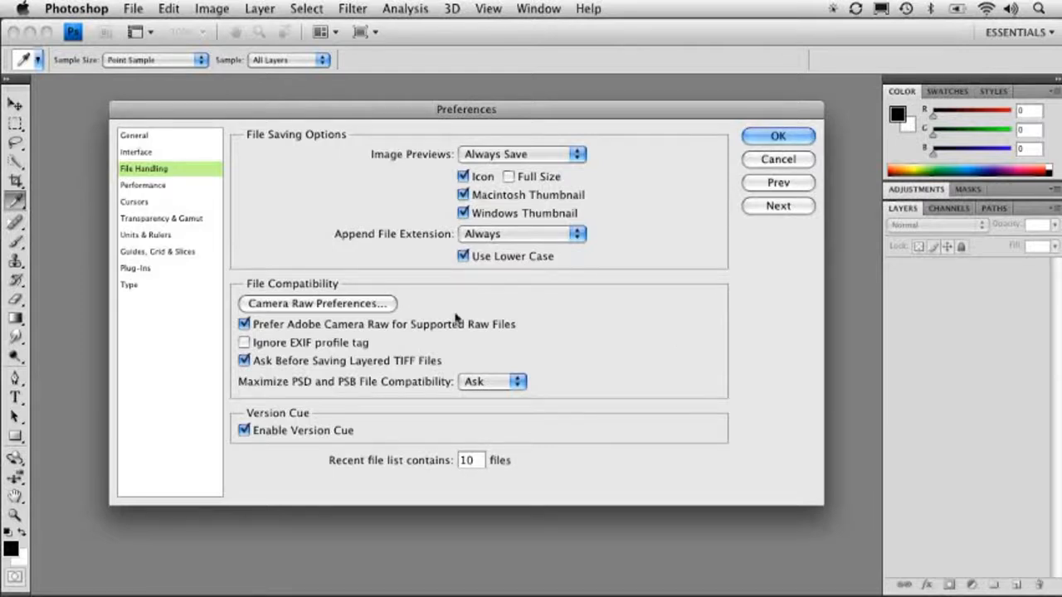
left_click(490, 381)
left_click(593, 375)
- Check the list of recently opened files and the File Handling setting for how many files it contains
left_click(129, 10)
mouse_move(164, 93)
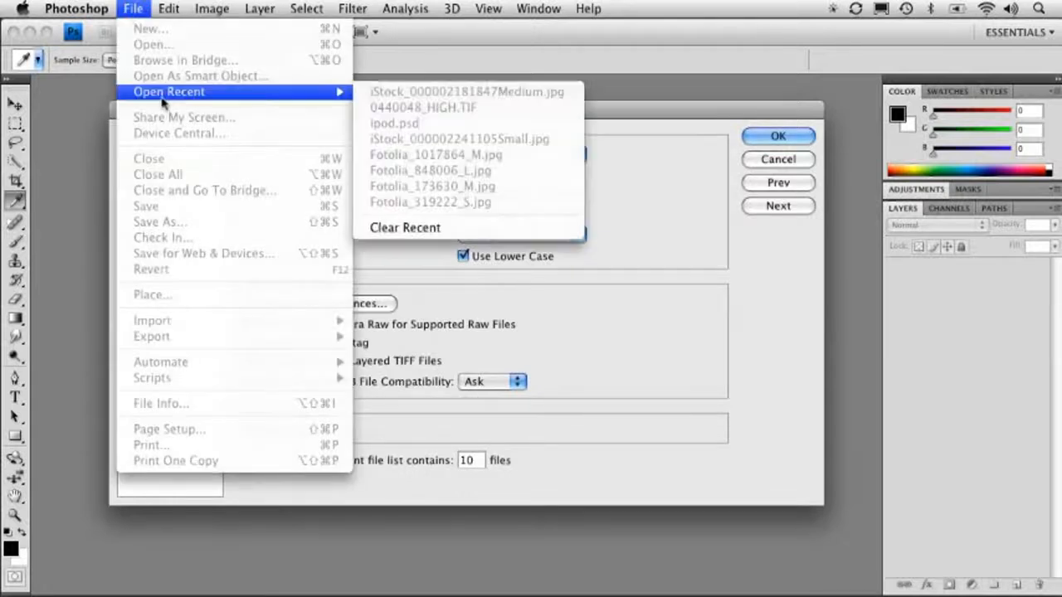
left_click(681, 276)
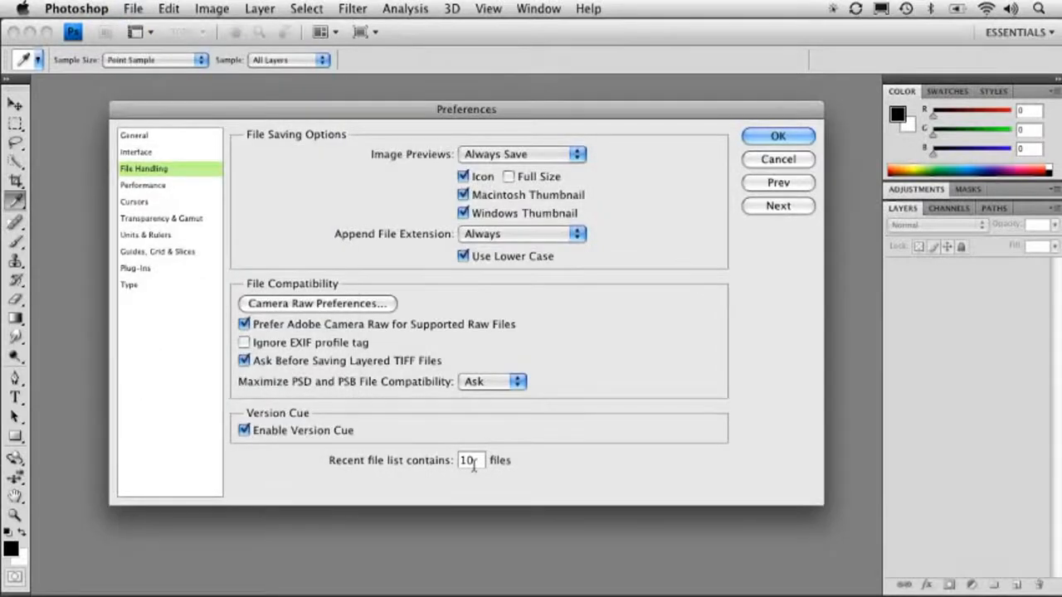
left_click_drag(474, 463, 463, 469)
- Look over the Performance preferences, trying History States at 22 and resetting it to 20
left_click(166, 185)
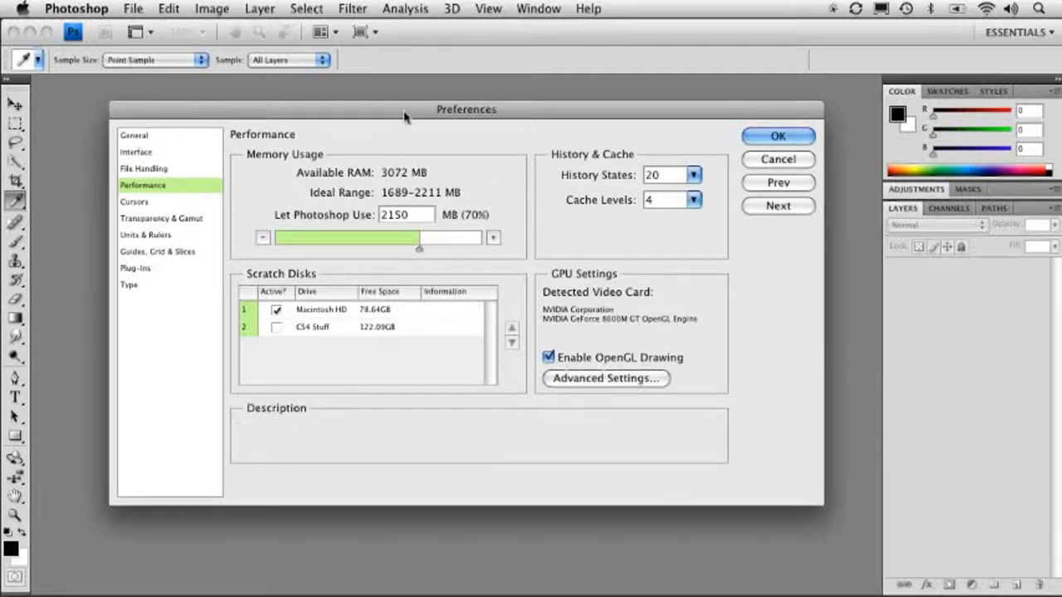
left_click_drag(415, 116, 411, 114)
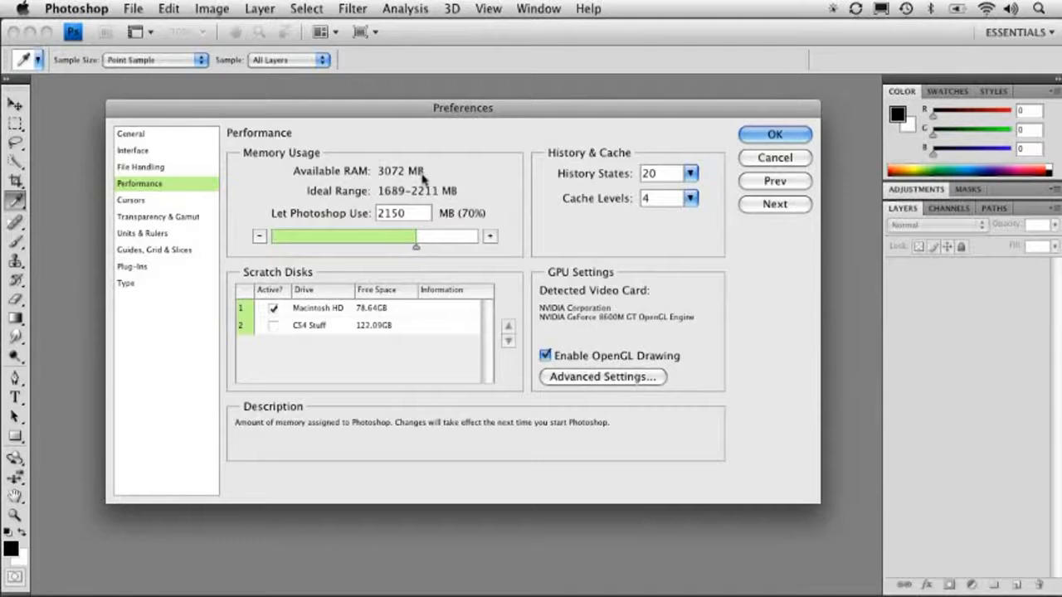
mouse_move(544, 173)
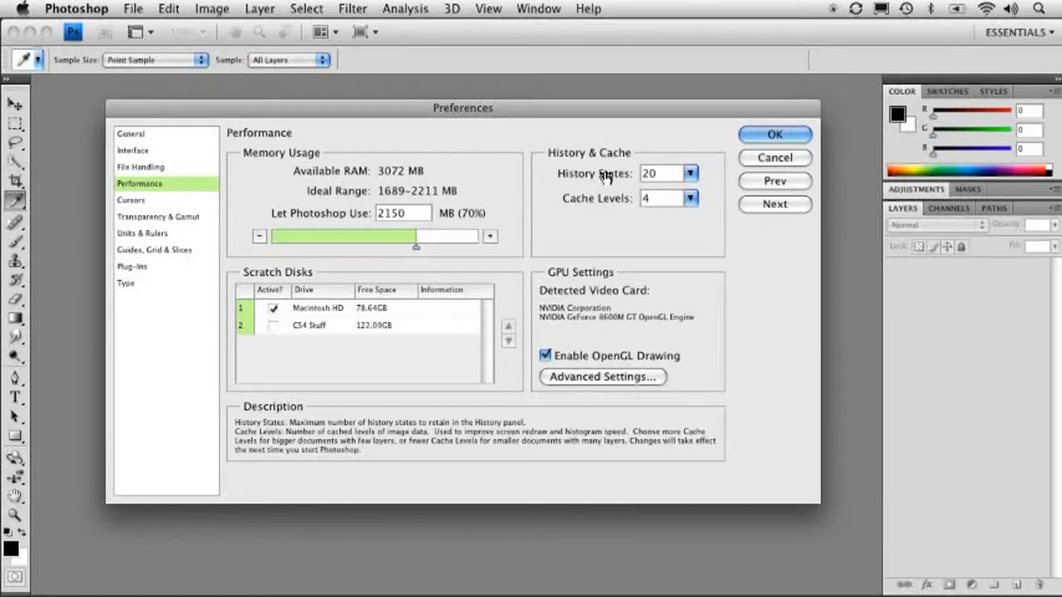
left_click_drag(690, 173, 695, 196)
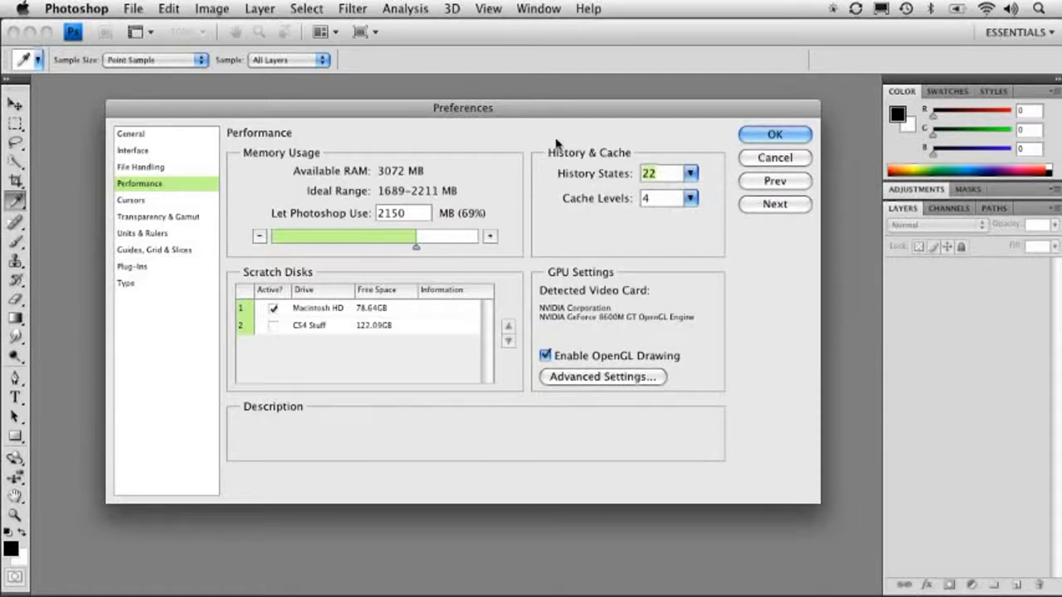
type("20")
mouse_move(675, 188)
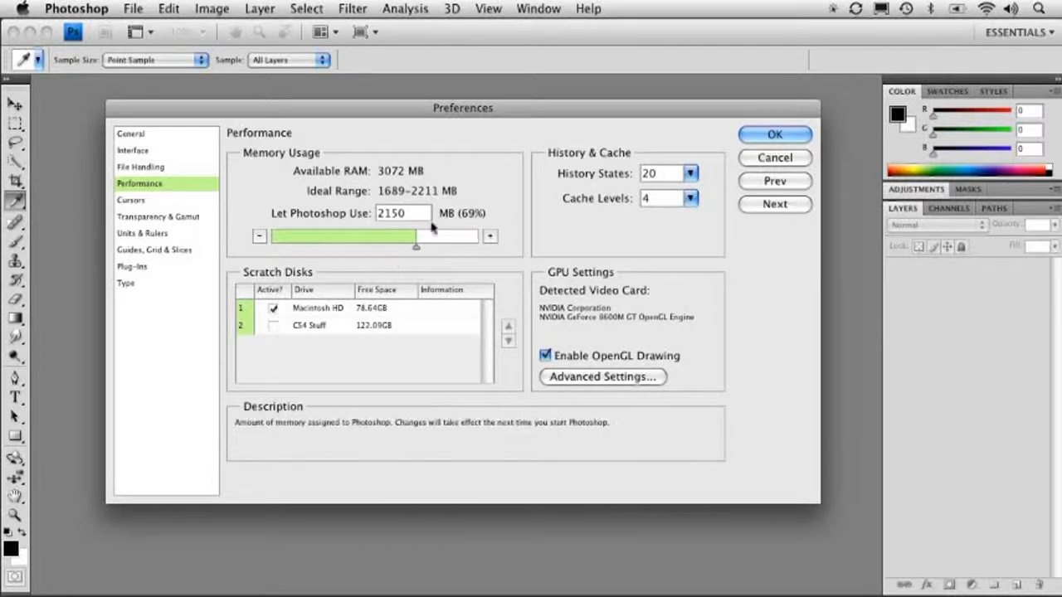
- In the Cursors preferences, compare the Standard and Precise painting cursors, choose Normal Brush Tip, and set Other Cursors to Precise
left_click(139, 199)
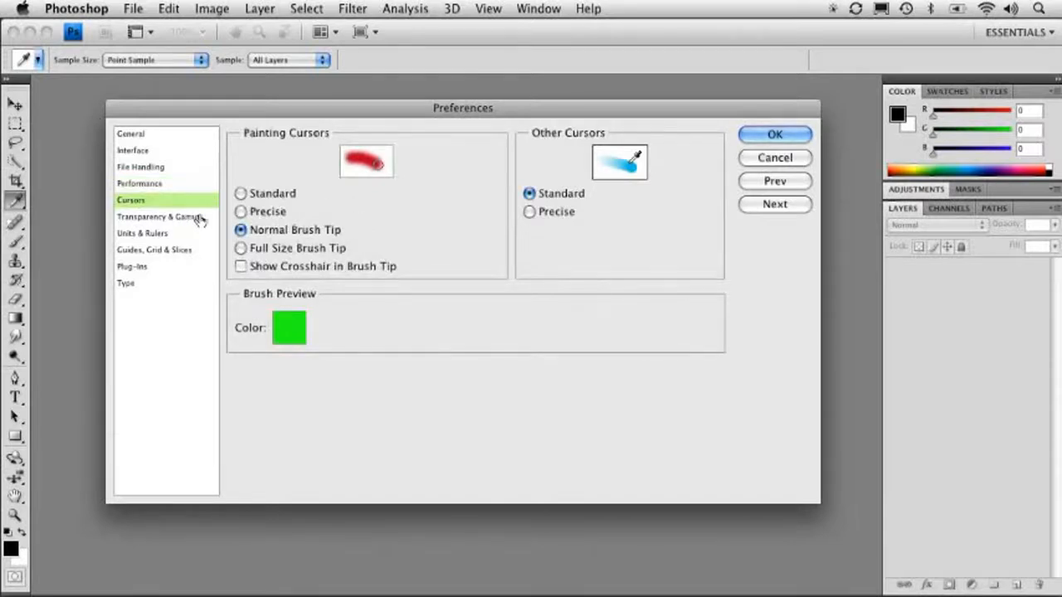
left_click(277, 196)
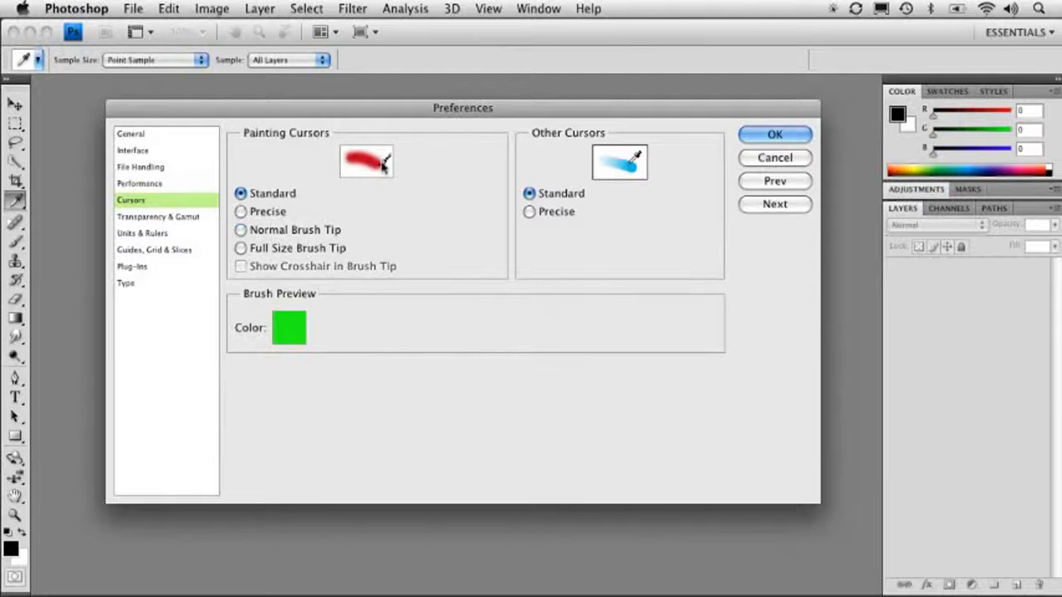
left_click(282, 212)
left_click(284, 229)
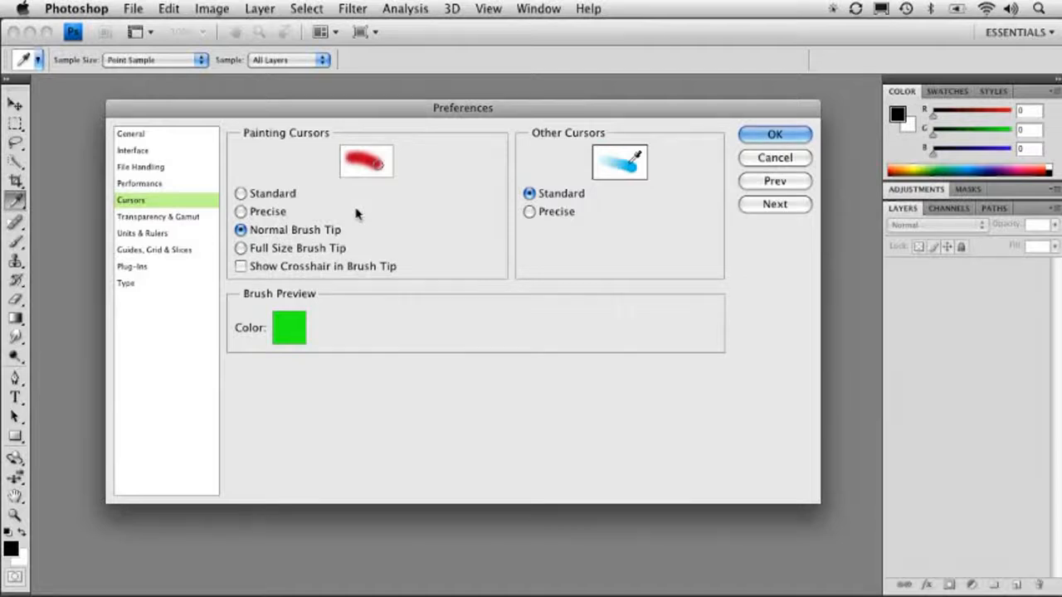
left_click(262, 211)
left_click(301, 229)
left_click(532, 213)
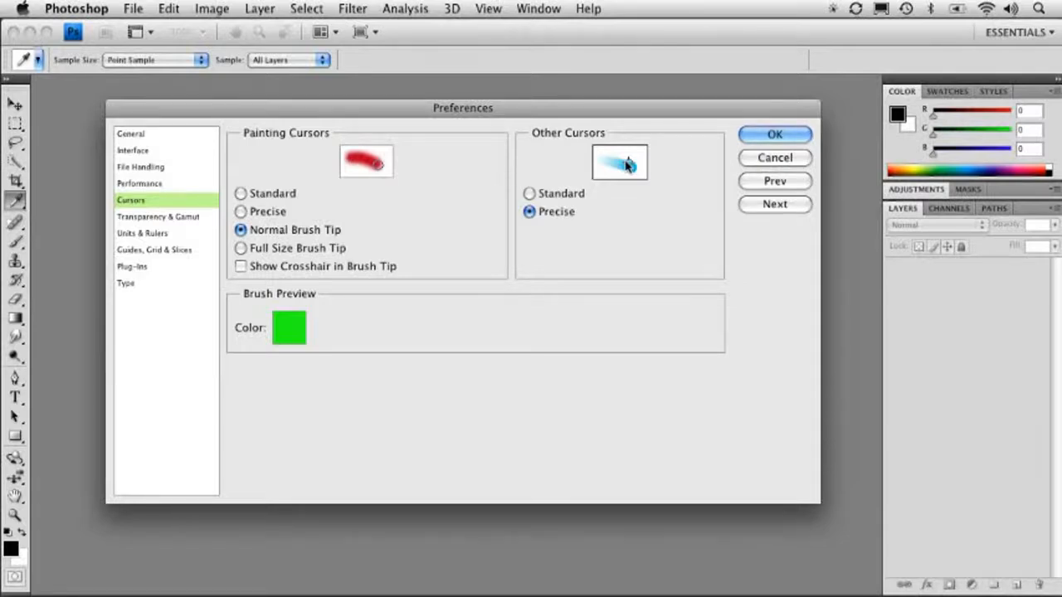
- Look over the Transparency & Gamut preferences and the available transparency grid sizes
left_click(182, 218)
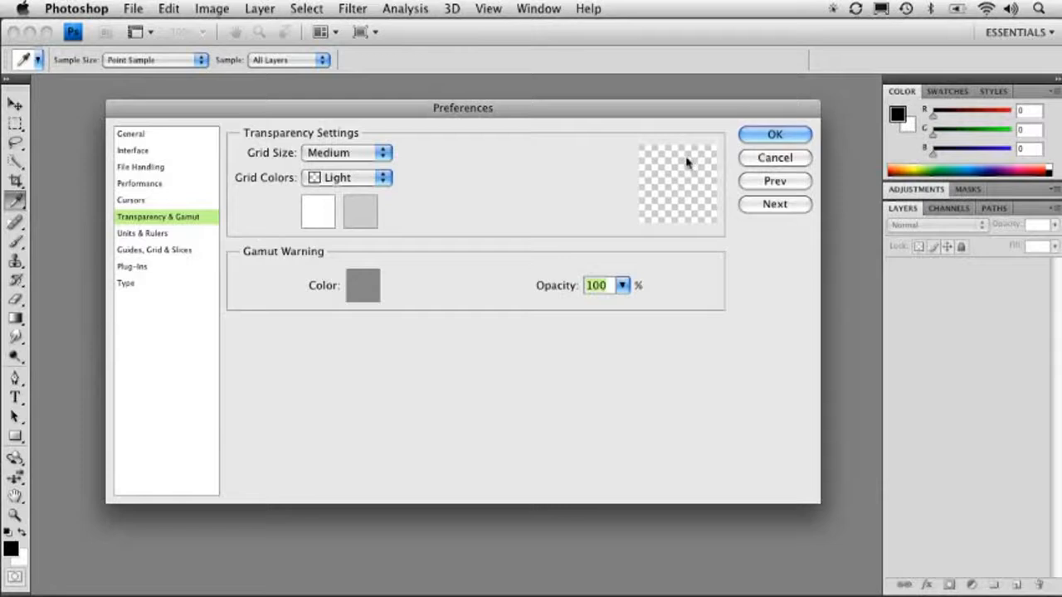
left_click(353, 154)
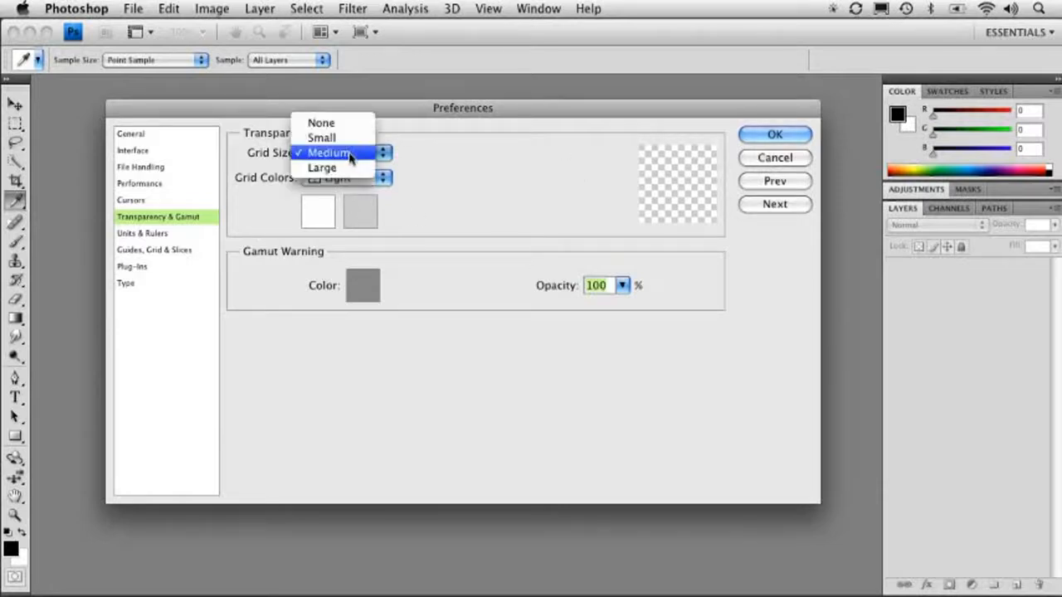
left_click(270, 167)
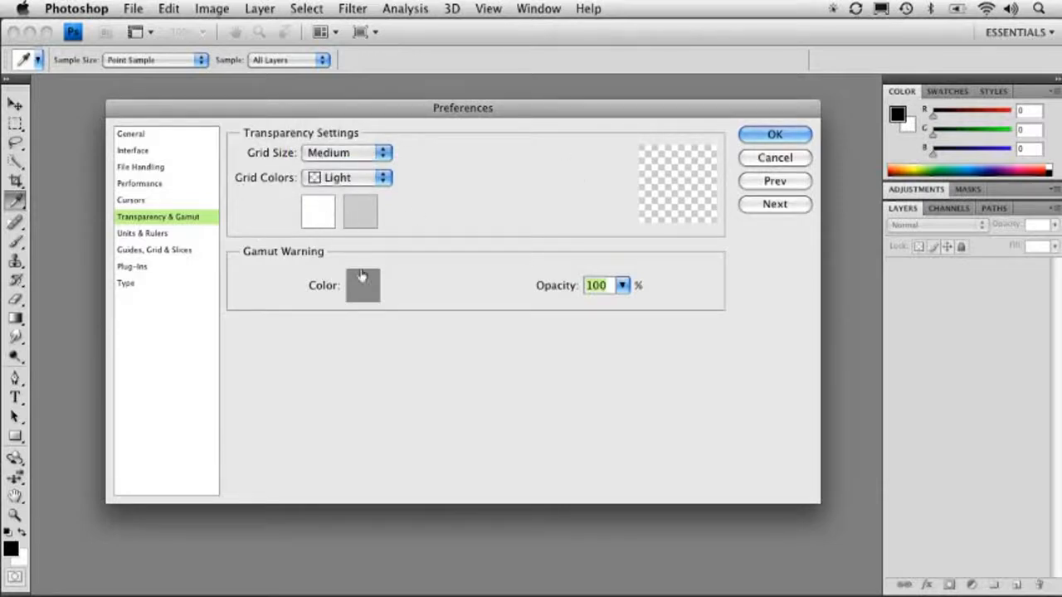
- In the Units & Rulers preferences, set the ruler units to pixels and check the other available units
left_click(180, 235)
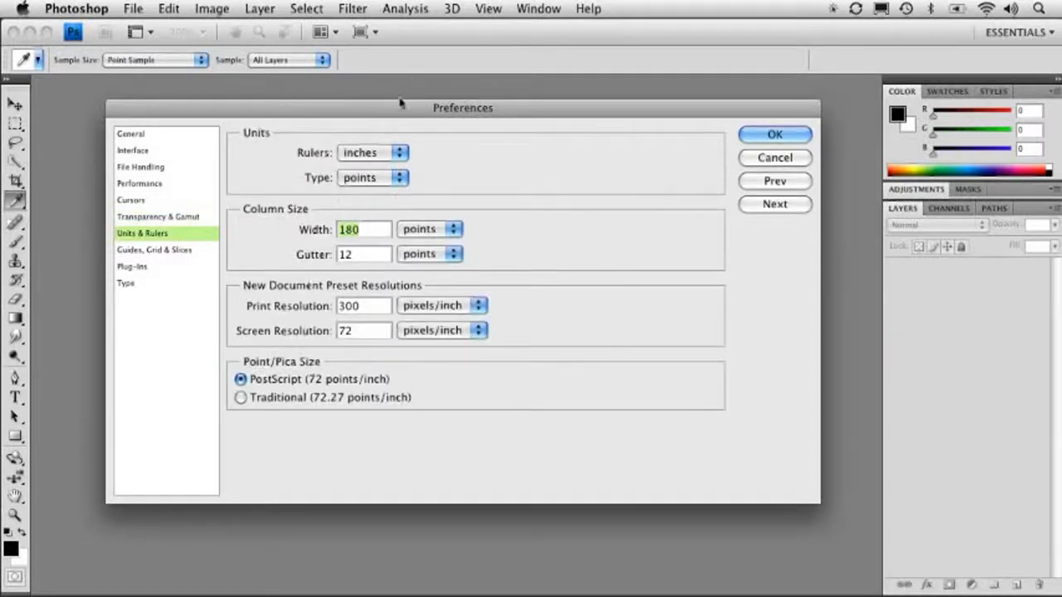
left_click(396, 153)
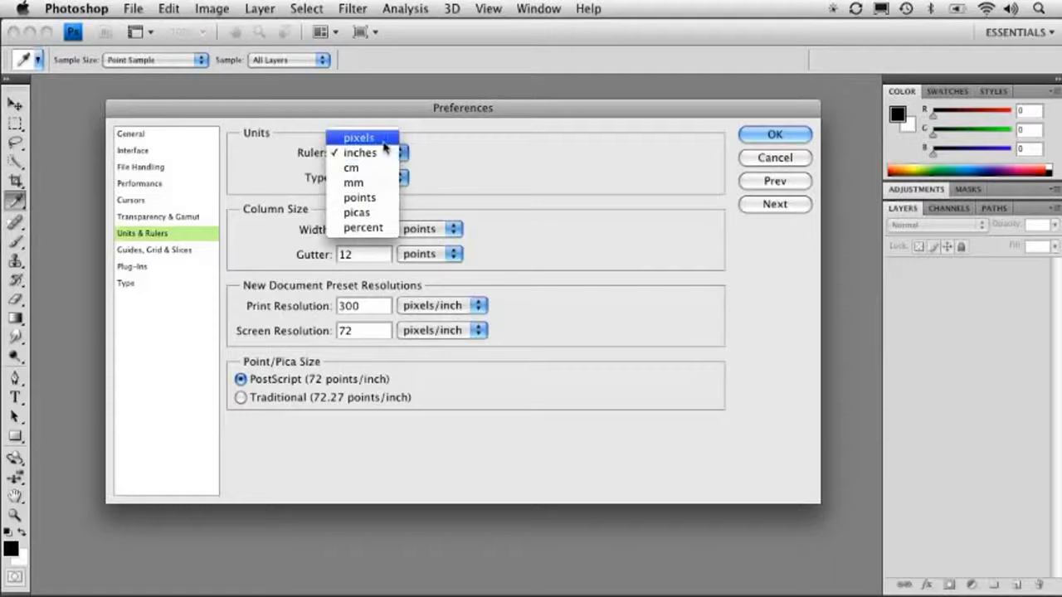
left_click(384, 139)
left_click(382, 154)
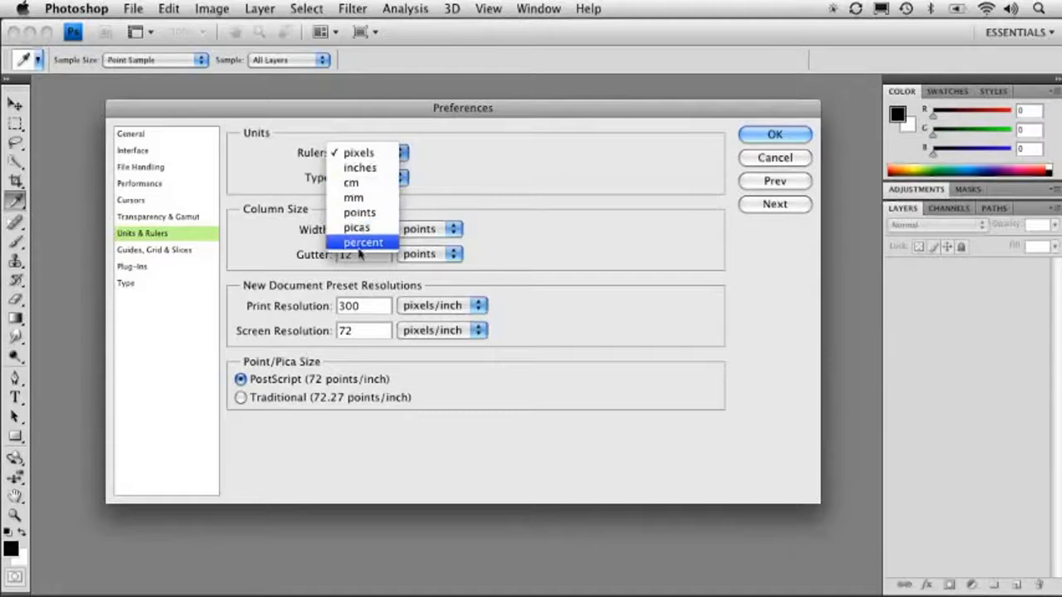
left_click(475, 168)
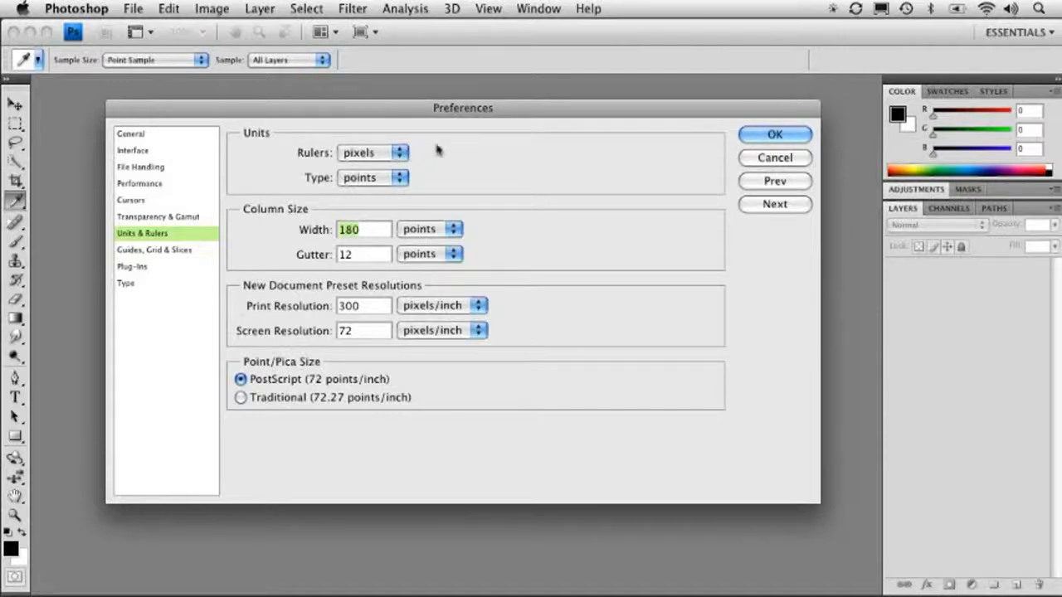
- Review the Guides, Grid & Slices, Plug-Ins, Type, Interface and General preferences, and accept the preference changes
left_click(184, 250)
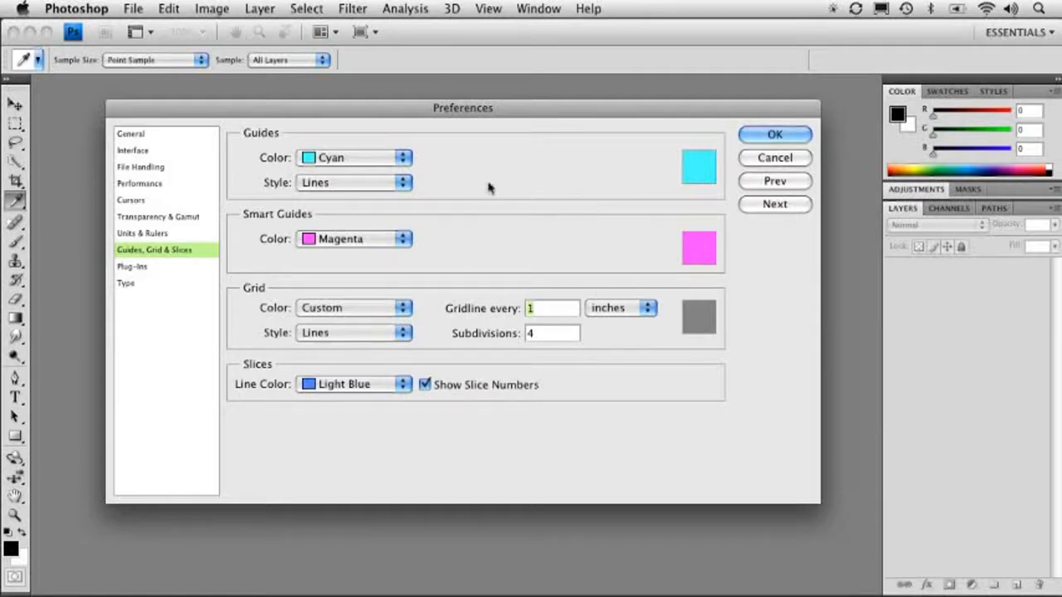
left_click(131, 266)
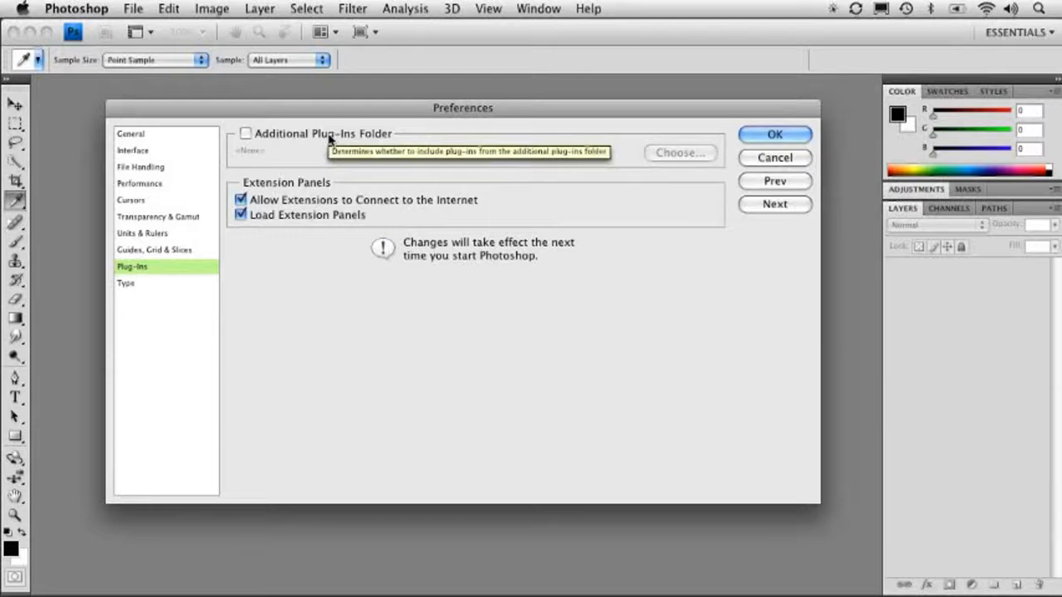
left_click(137, 285)
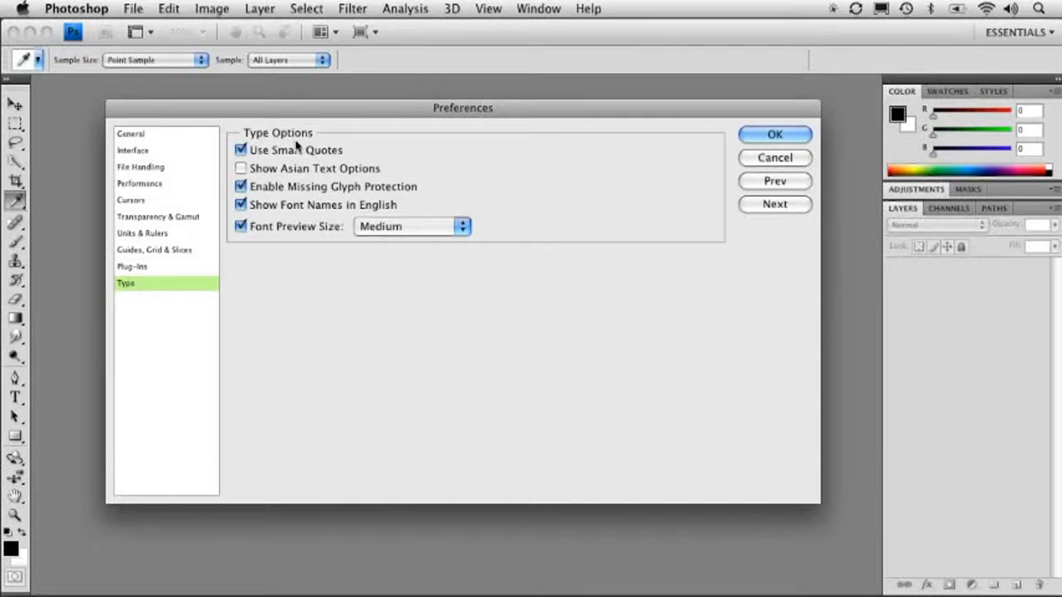
left_click(158, 153)
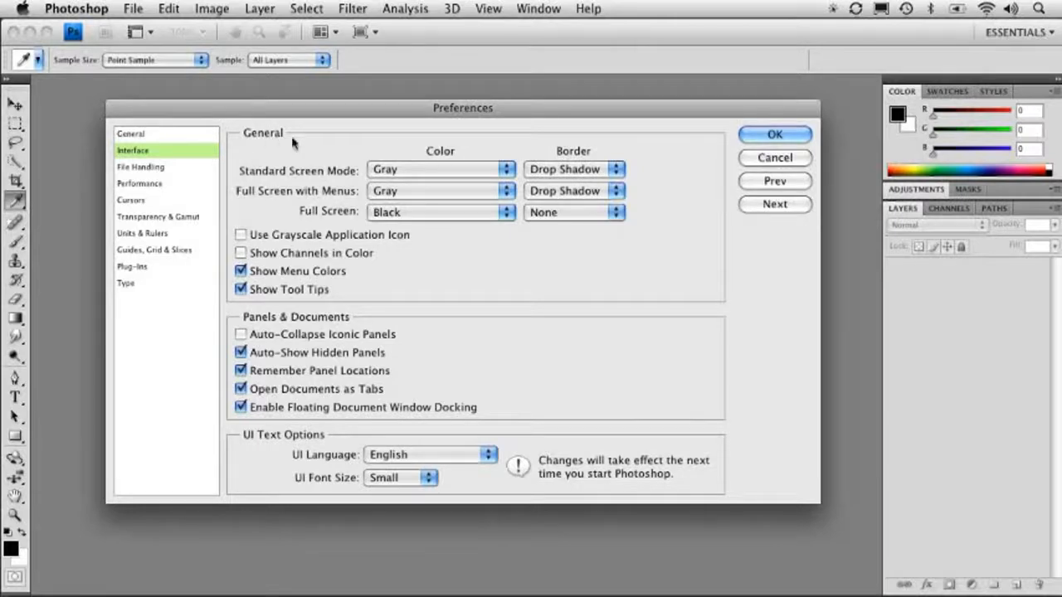
left_click(184, 136)
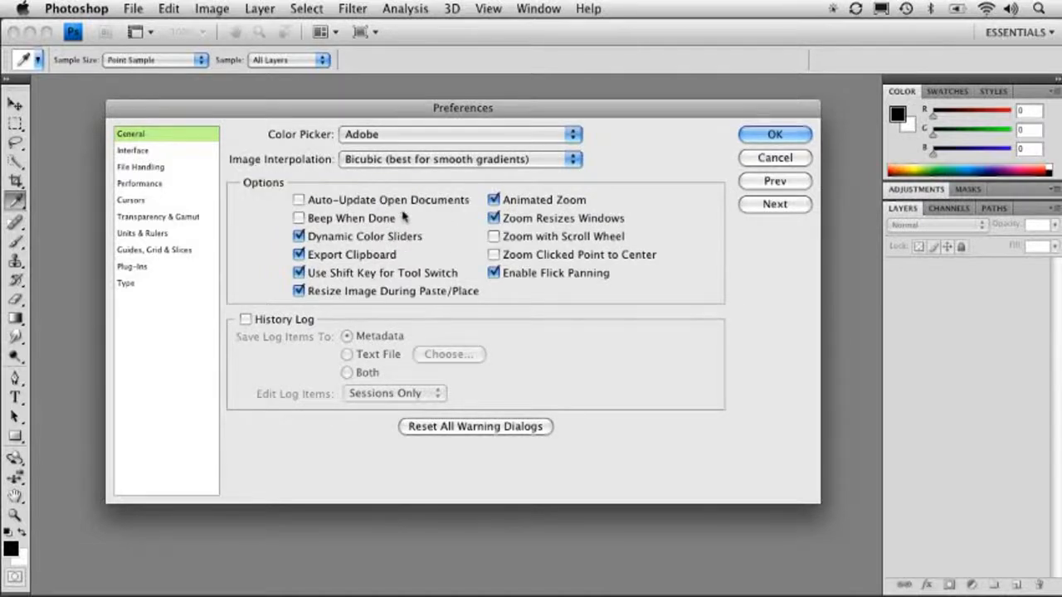
left_click(777, 135)
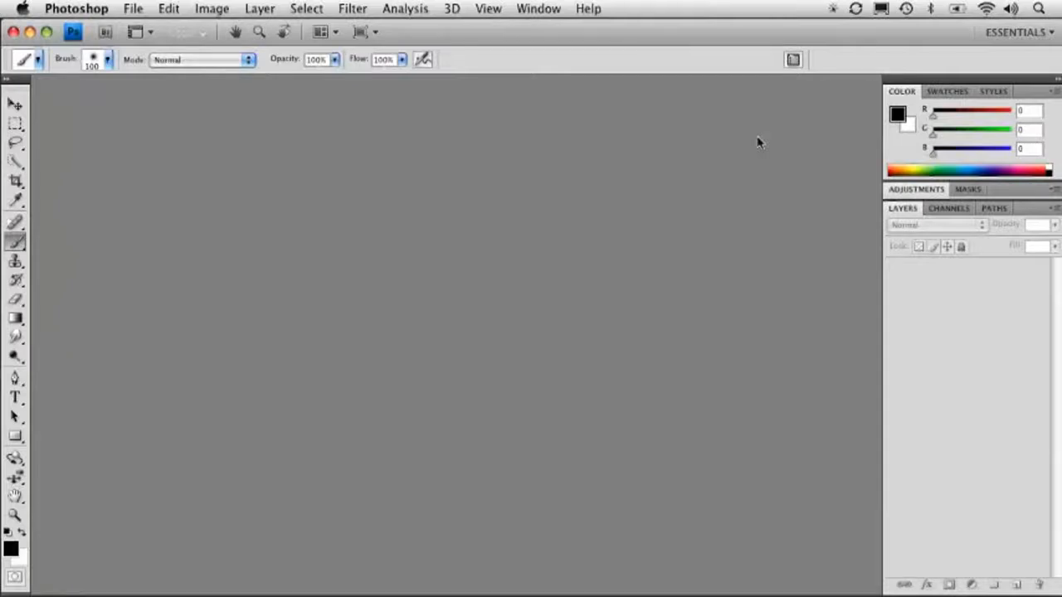
- Open Color Settings, review the available presets, and choose North America Prepress 2
left_click(183, 11)
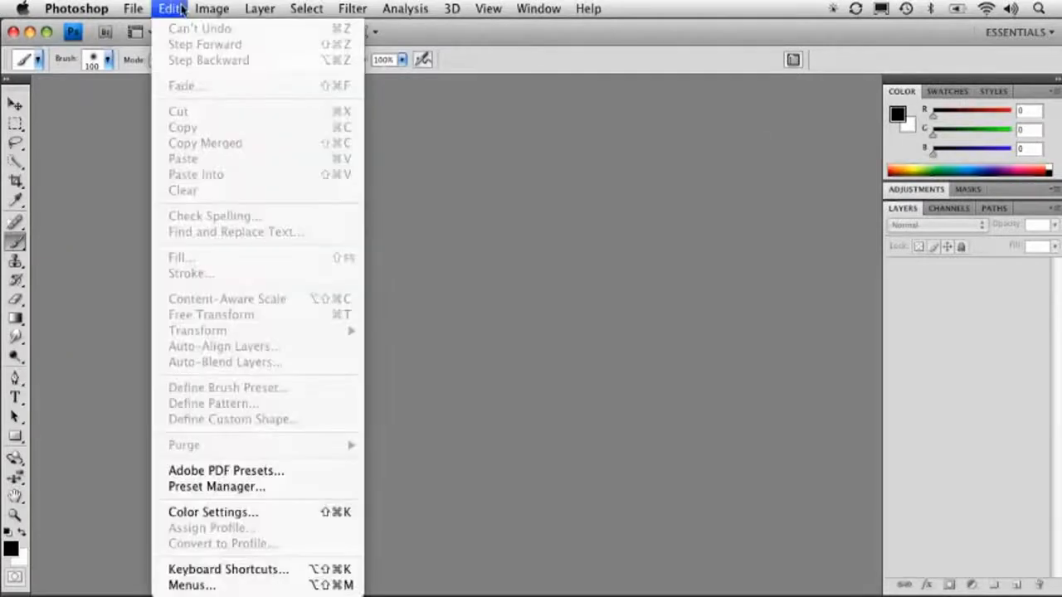
left_click(209, 512)
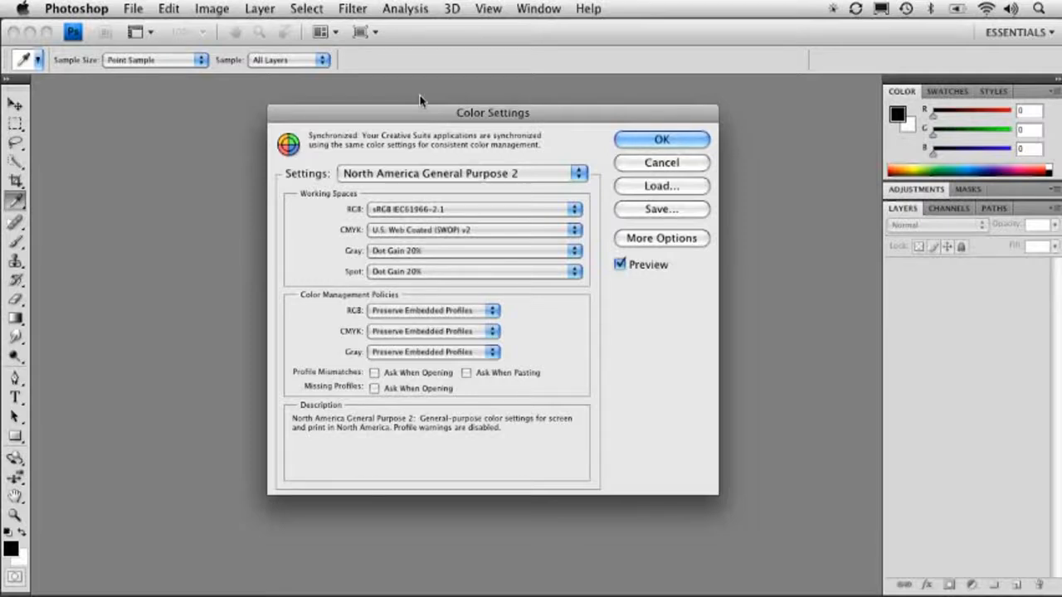
mouse_move(510, 207)
left_click(421, 174)
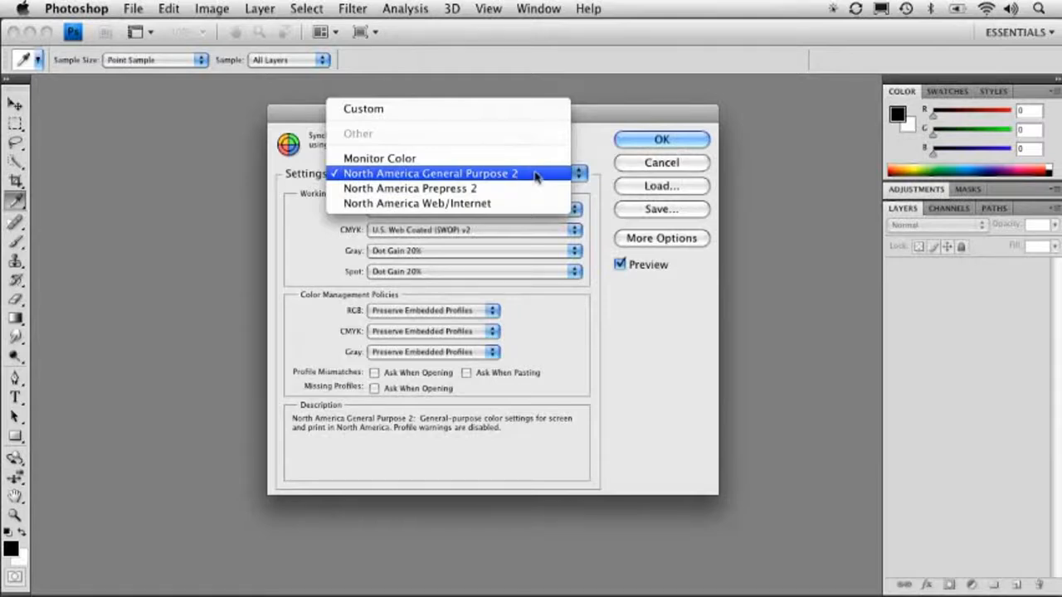
left_click(608, 154)
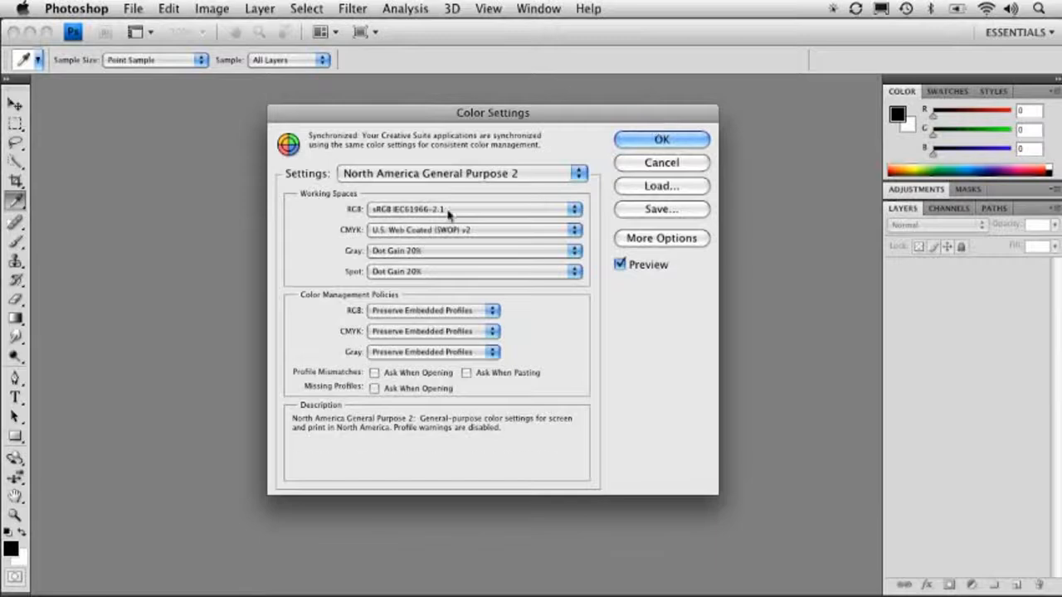
left_click(471, 173)
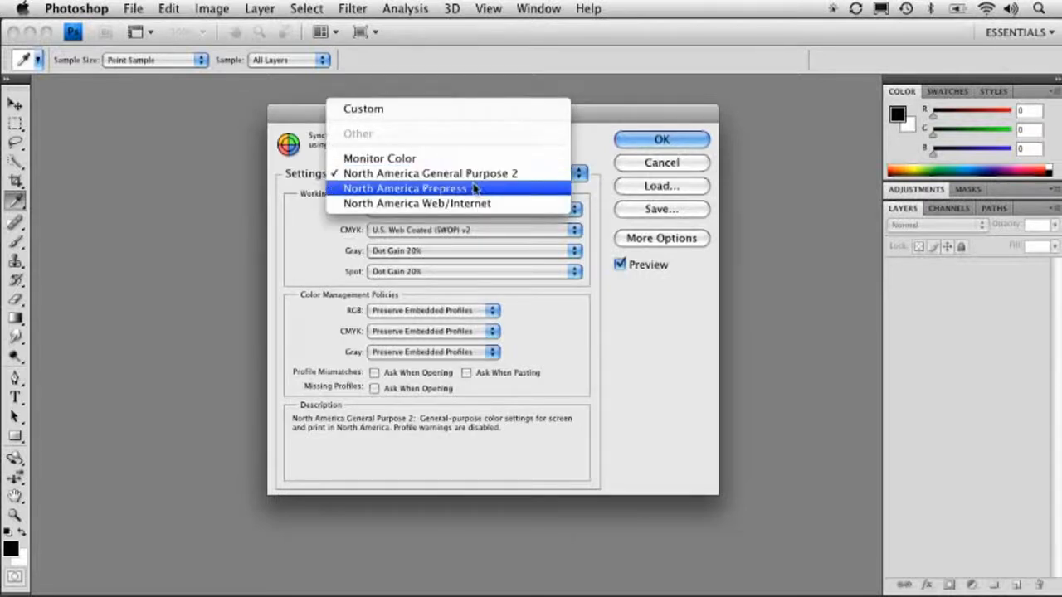
left_click(575, 192)
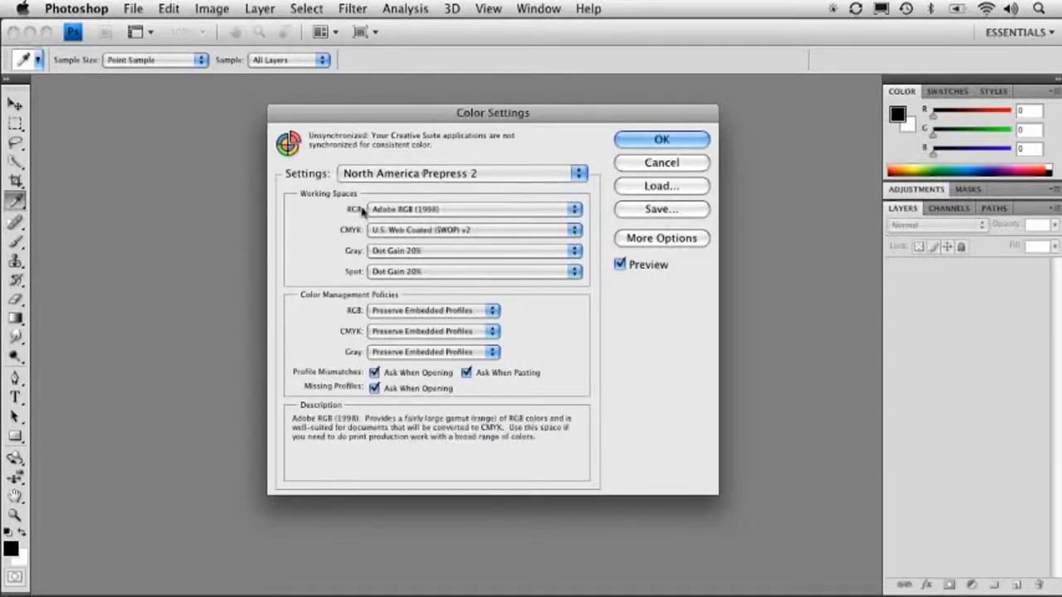
- Examine the available RGB working spaces in Color Settings, keeping Adobe RGB (1998)
left_click(462, 209)
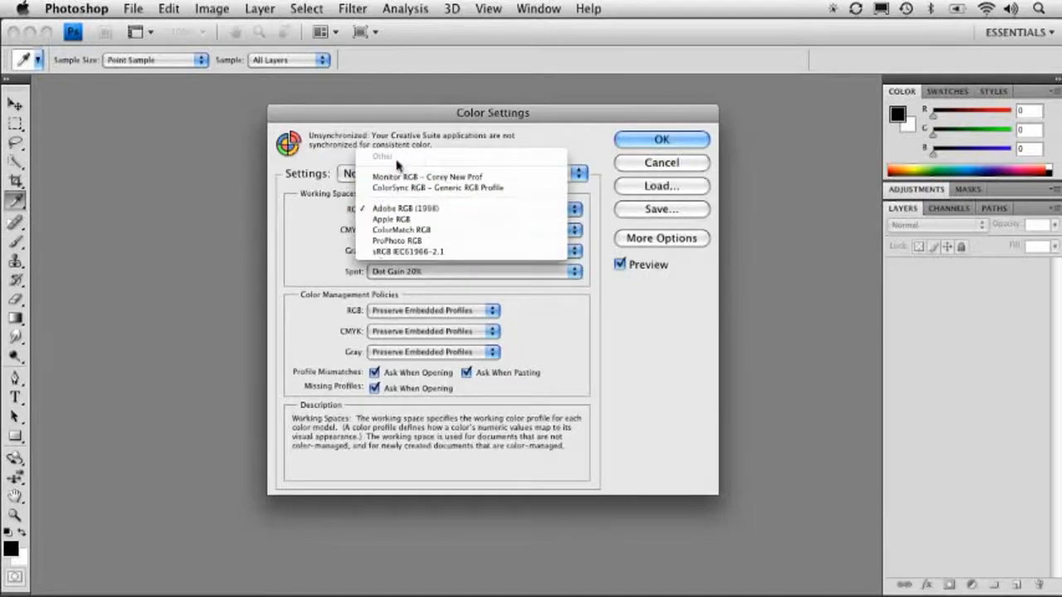
left_click(292, 216)
left_click(412, 209)
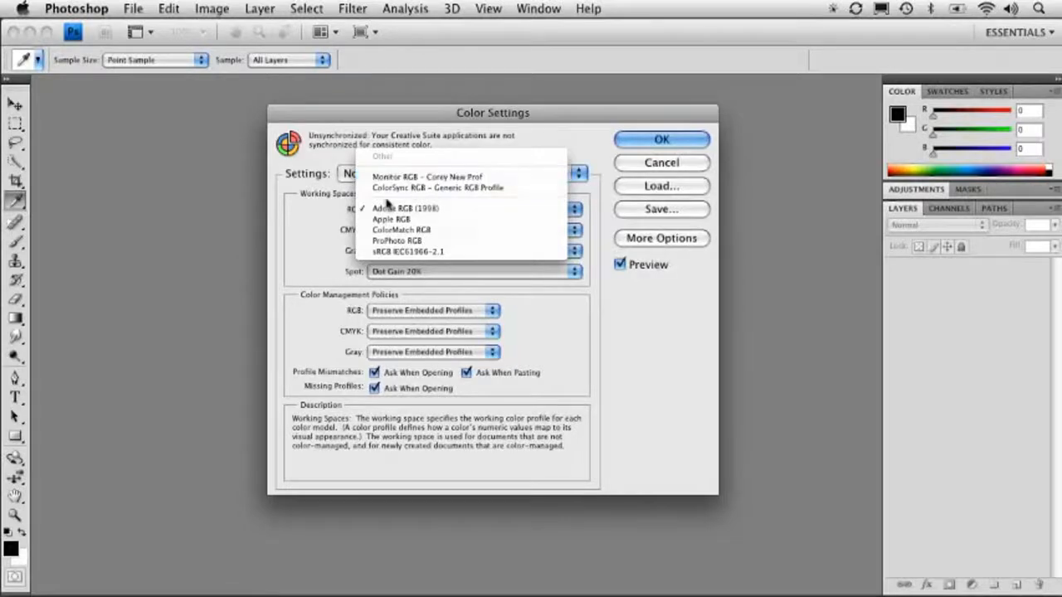
left_click(450, 211)
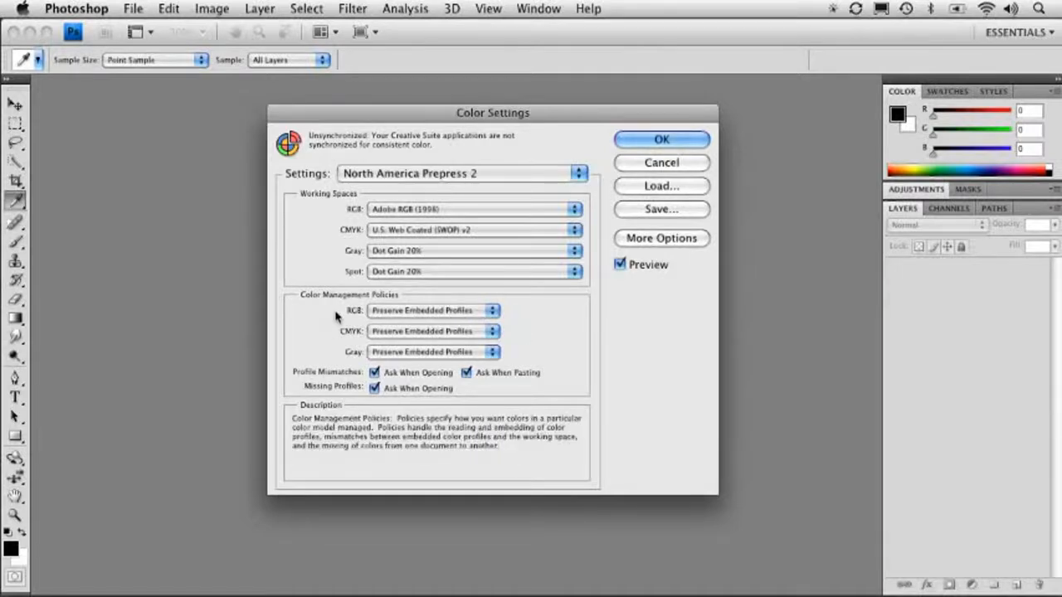
- Check the choices for the RGB color management policy and apply the color settings
left_click(388, 313)
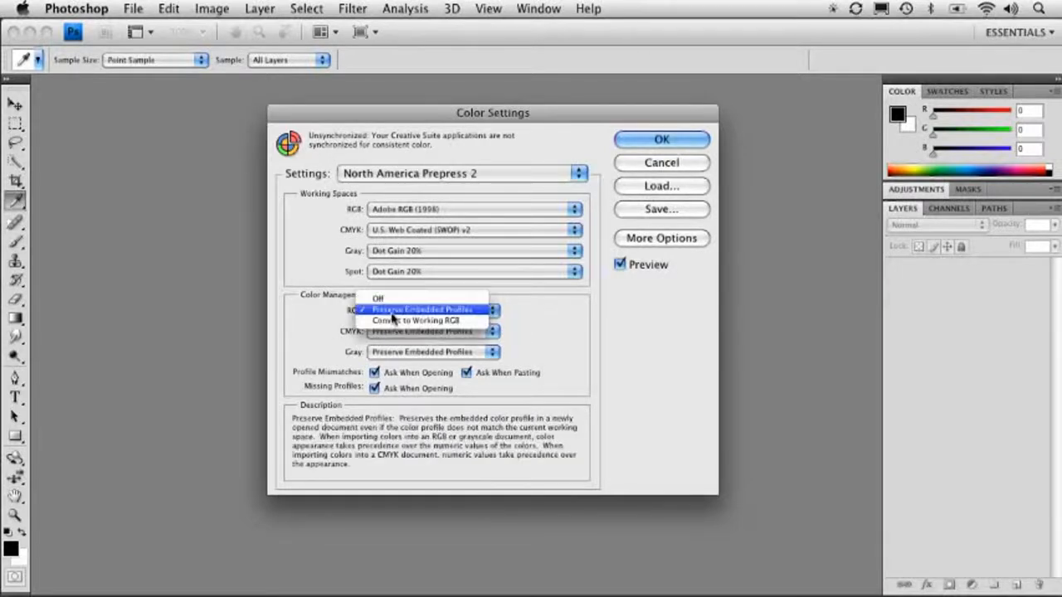
left_click(287, 313)
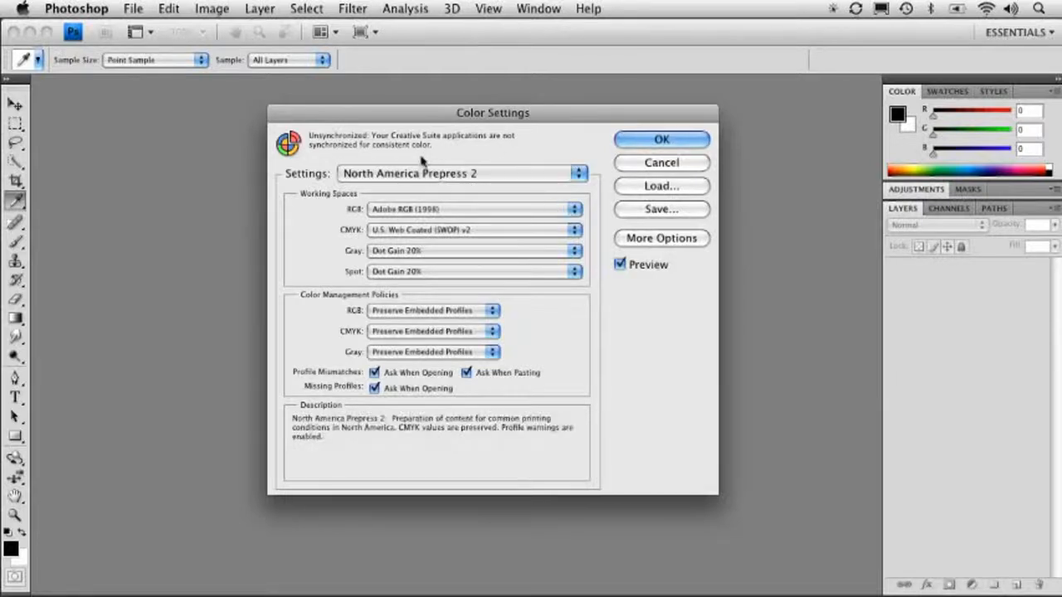
left_click(655, 141)
key("b")
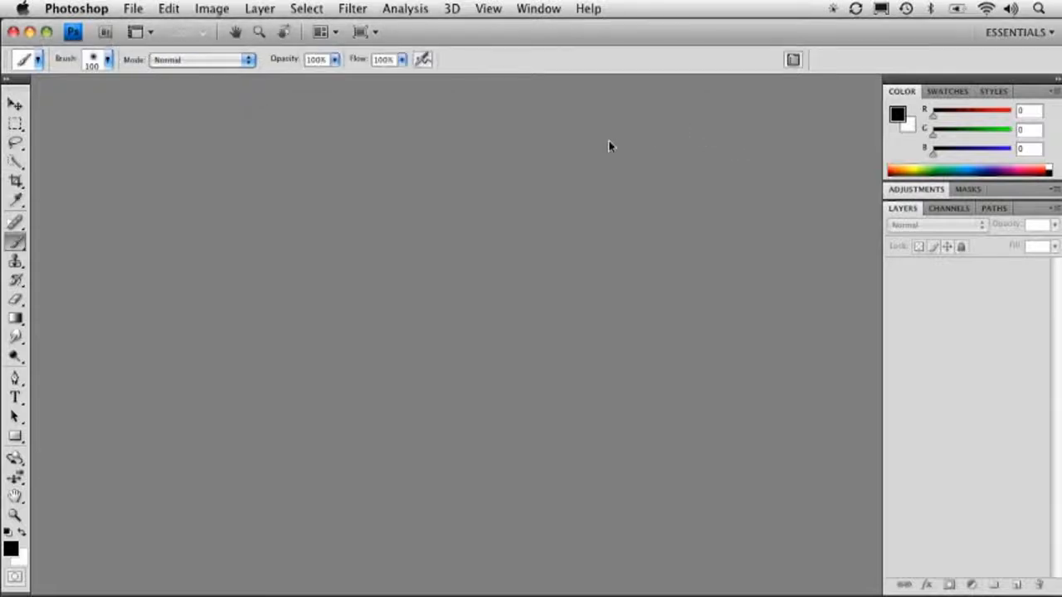